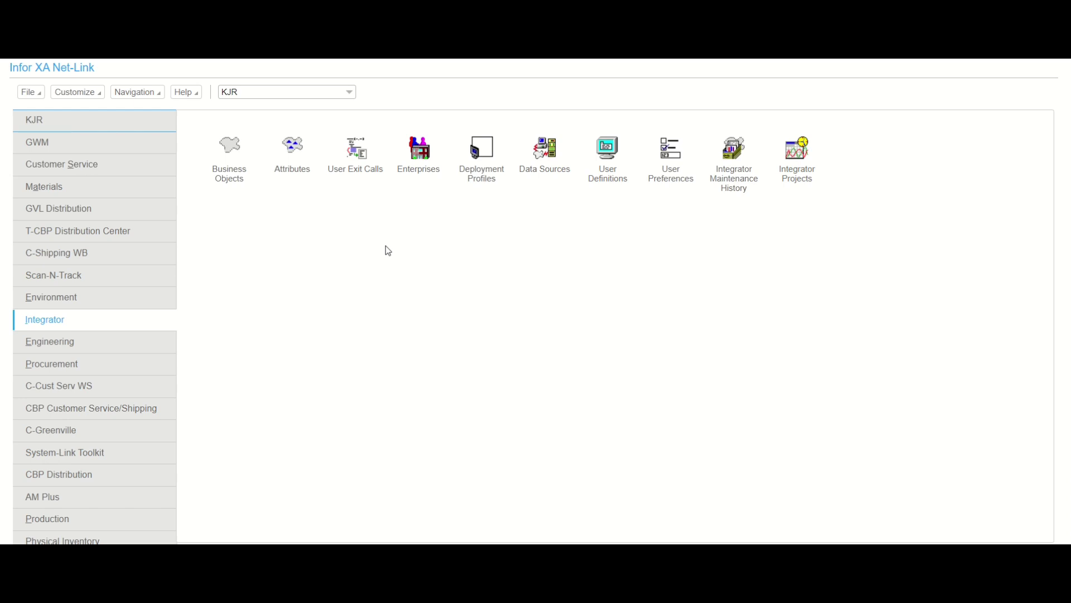
- Filter Business Objects by 'inventory' and open Inventory Transaction History
left_click(237, 177)
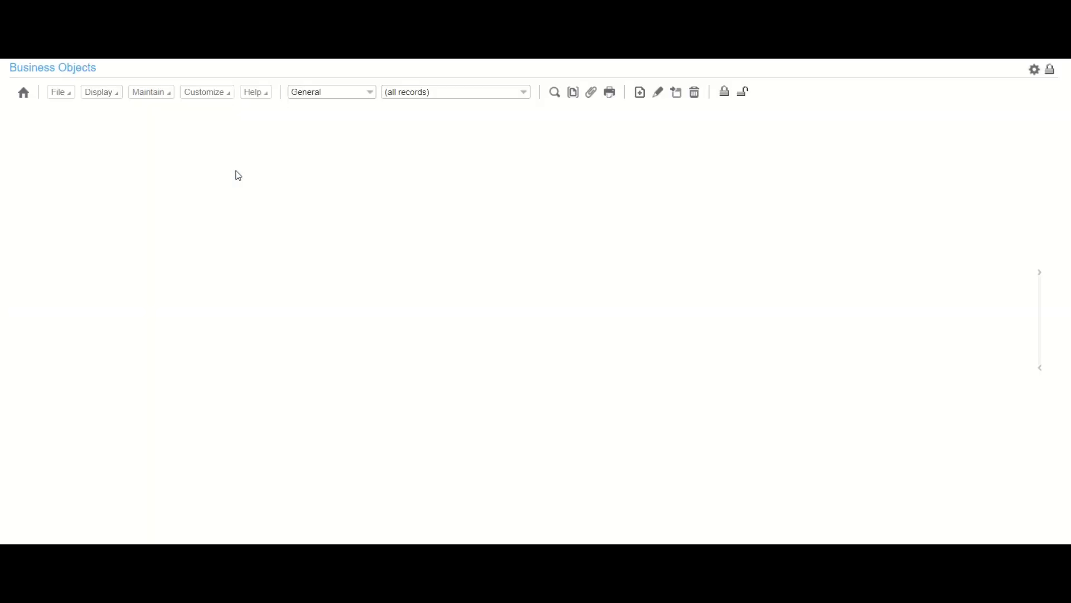
left_click(155, 132)
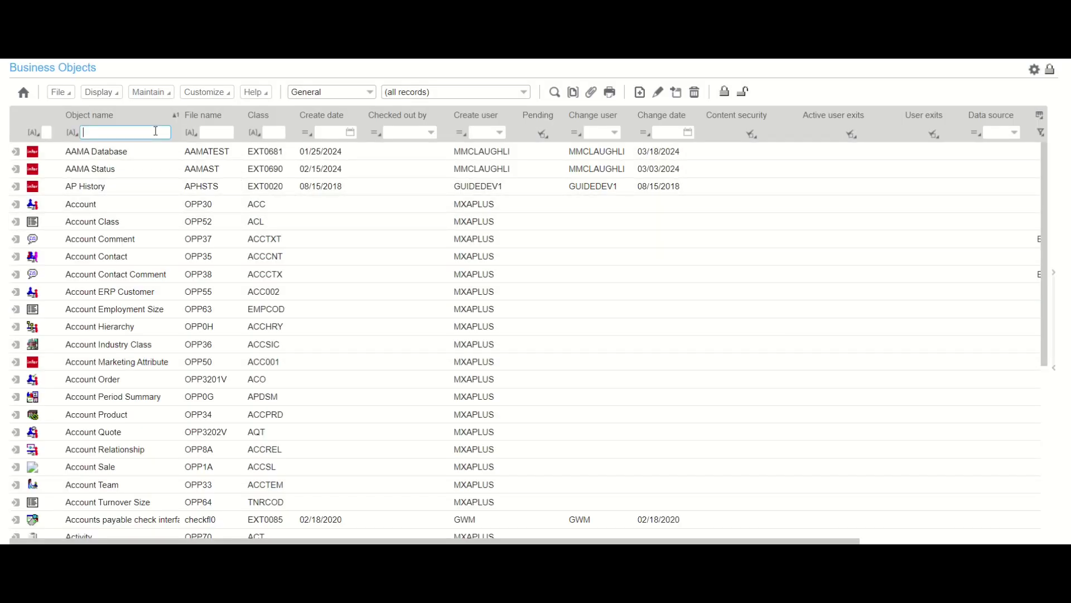
type("inventory")
key("Return")
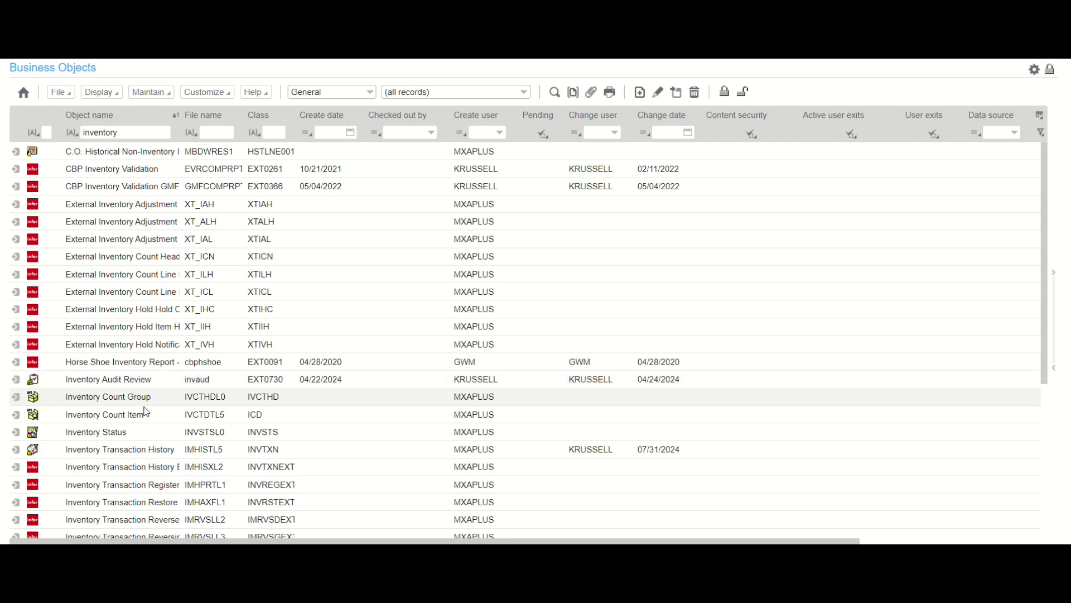
double_click(149, 450)
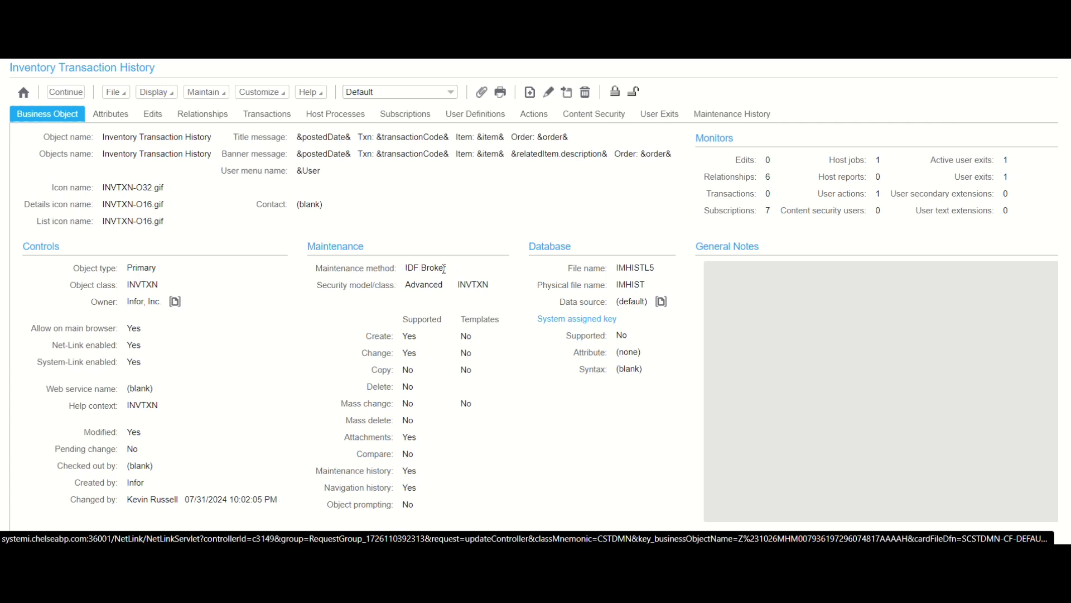
- Show the seven existing subscriptions on the Subscriptions tab
left_click(397, 121)
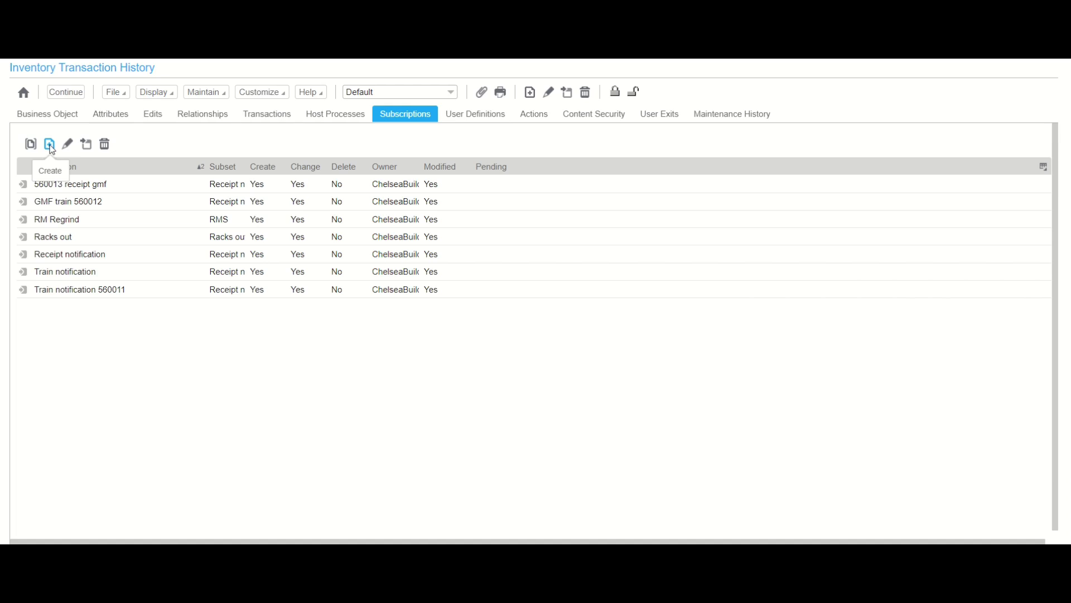
- Create a new subscription described as 'Test email subscrition'
left_click(52, 149)
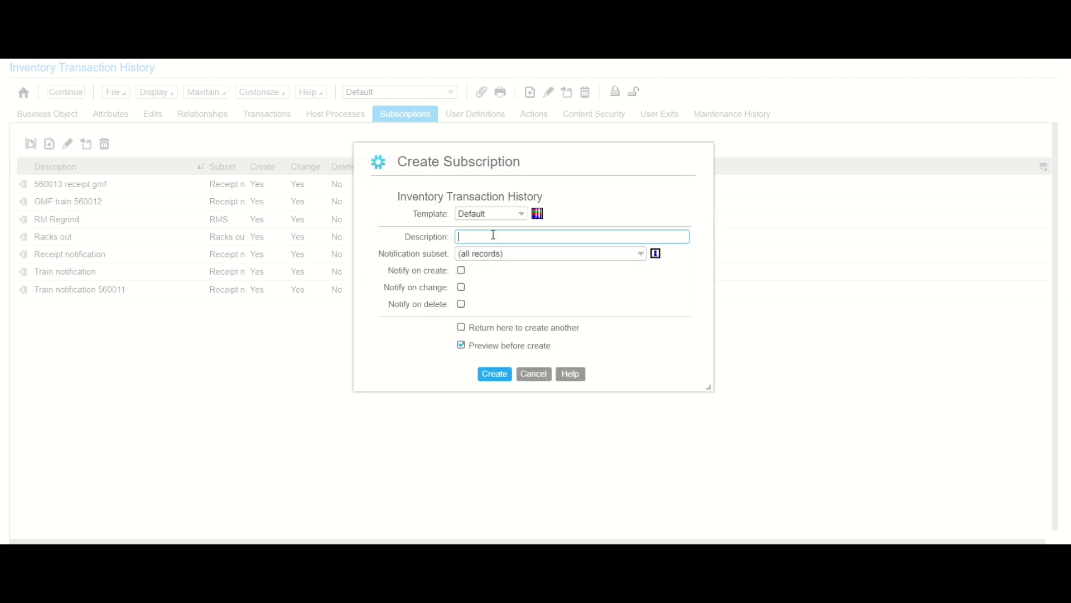
type("Tes")
key("BackSpace")
key("BackSpace")
type("est email subscrition")
- Start a new, empty notification subset from the subset lookup
left_click(654, 251)
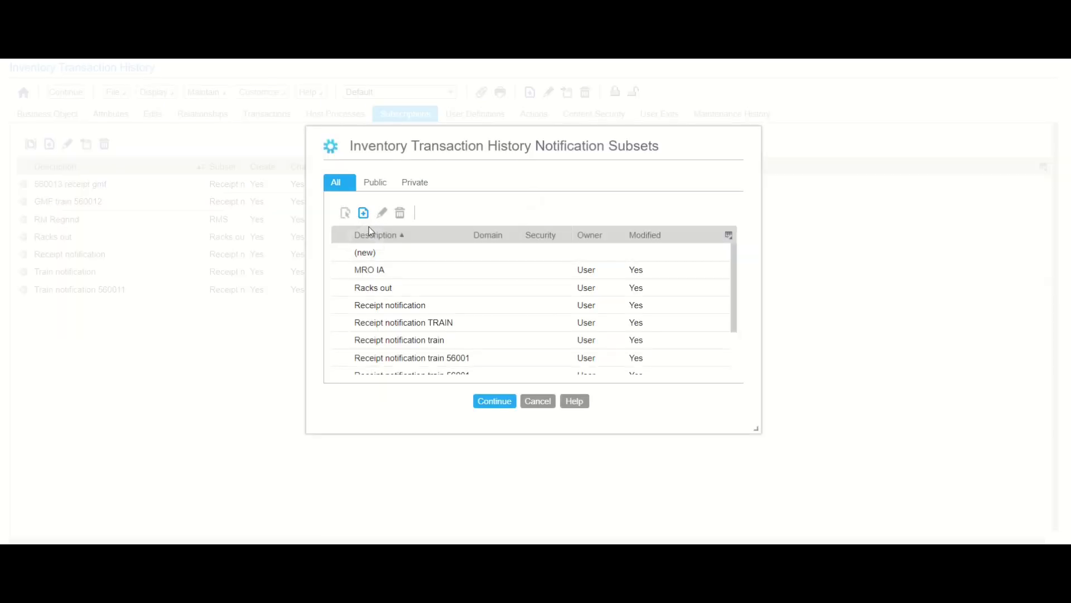
left_click(369, 252)
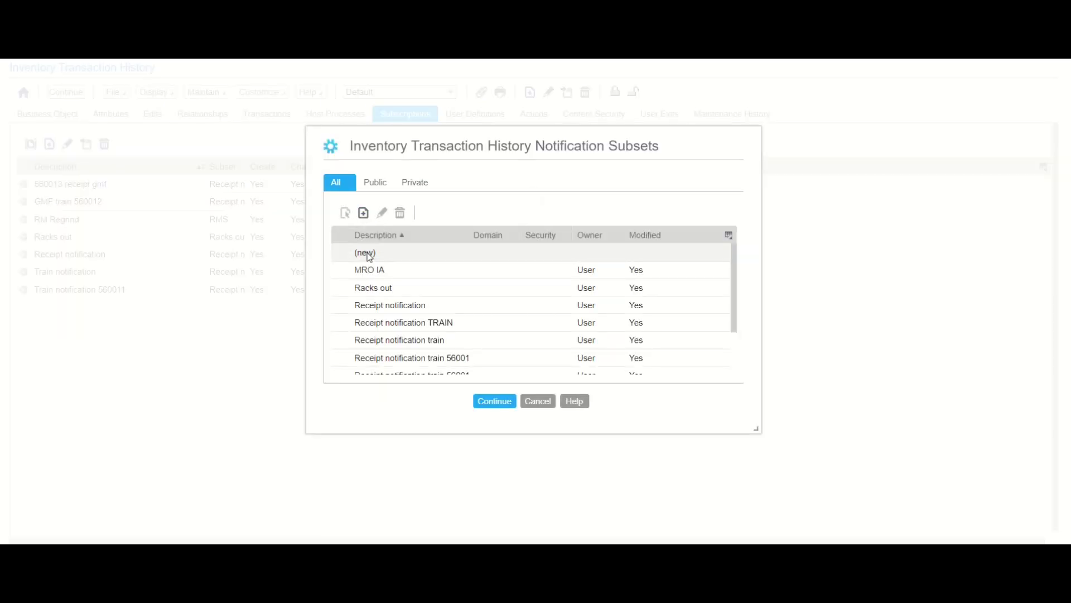
left_click(365, 213)
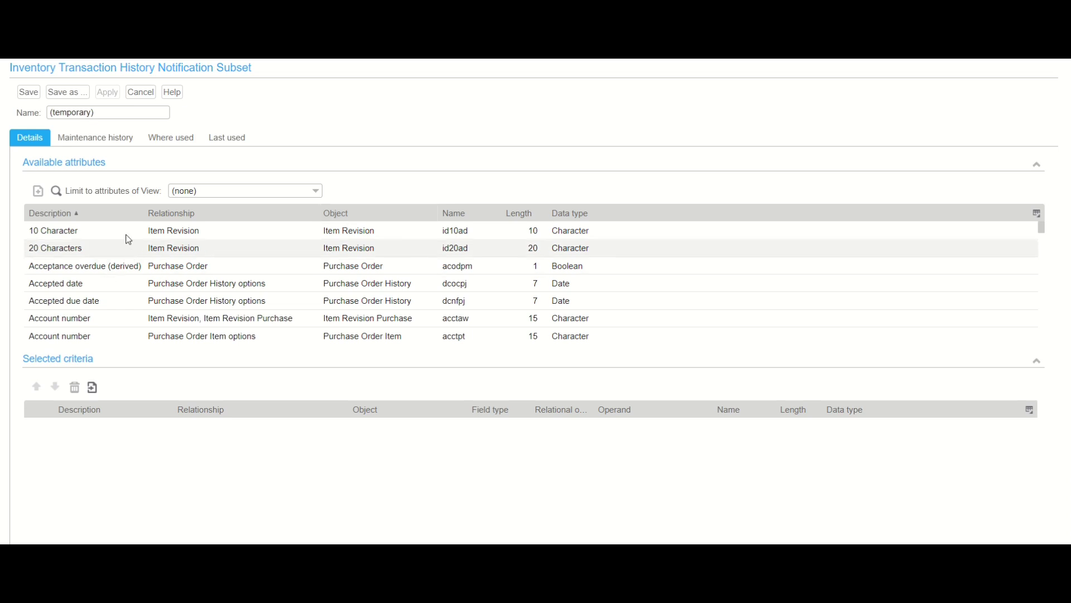
- Add a Transaction code criterion: Equal, After value, IA = Adjust Item Quantity
left_click(56, 187)
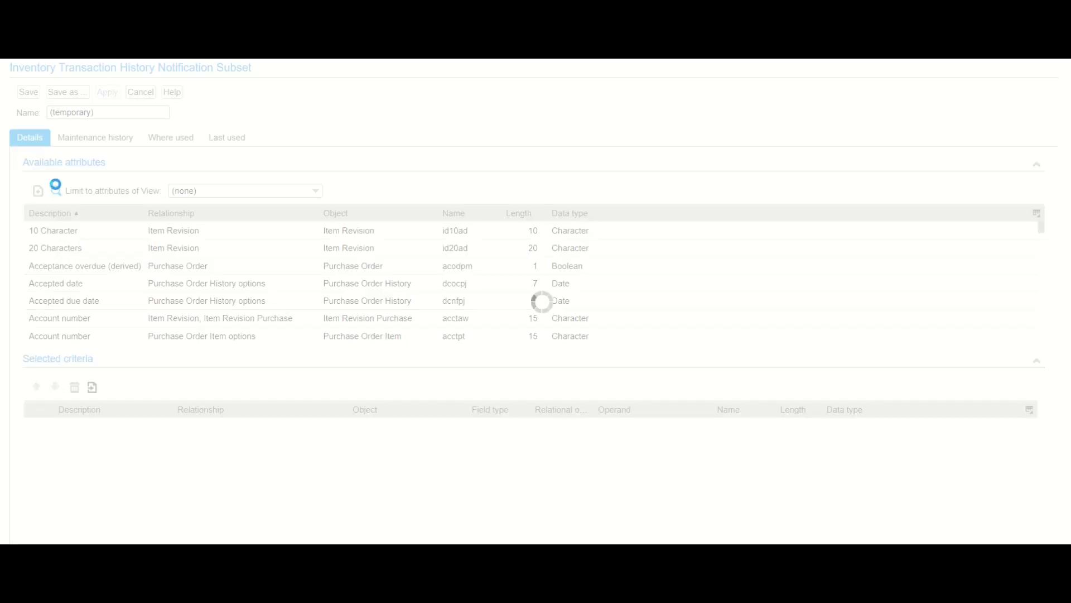
left_click(407, 294)
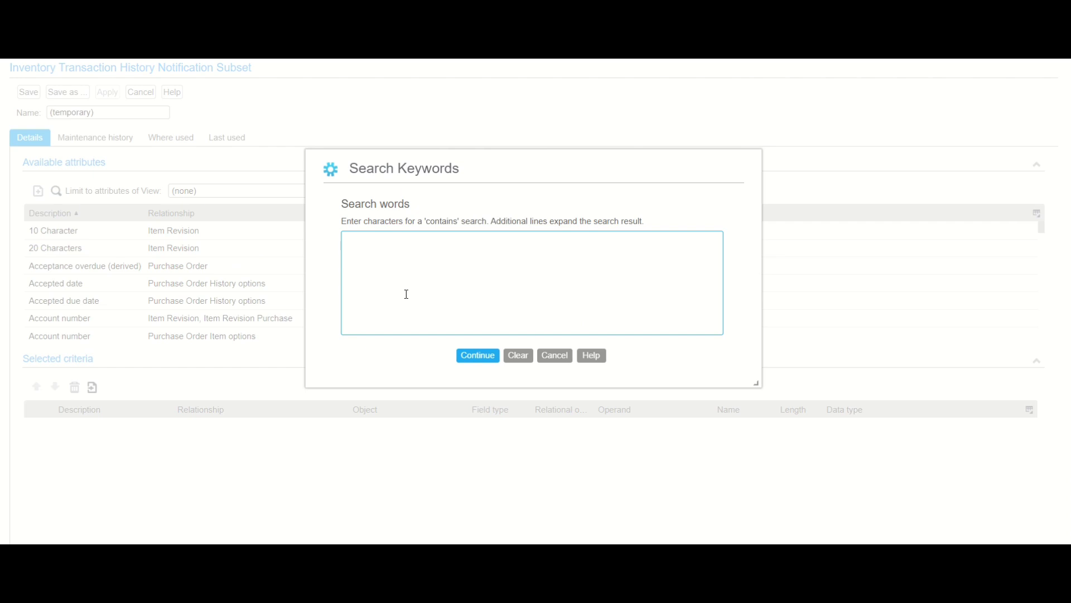
type("transaction code")
left_click(466, 355)
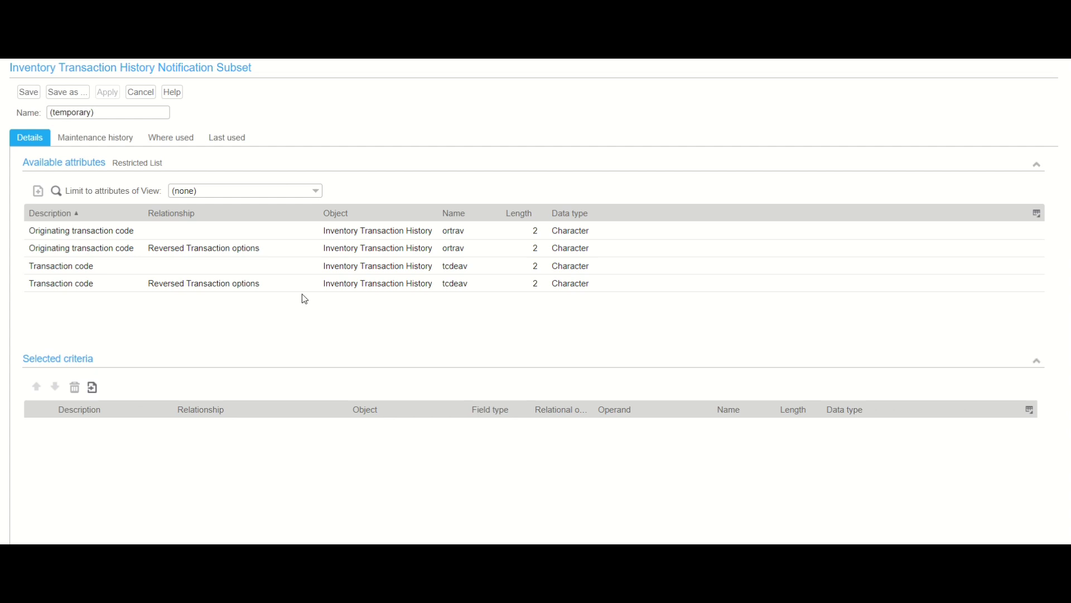
left_click(202, 268)
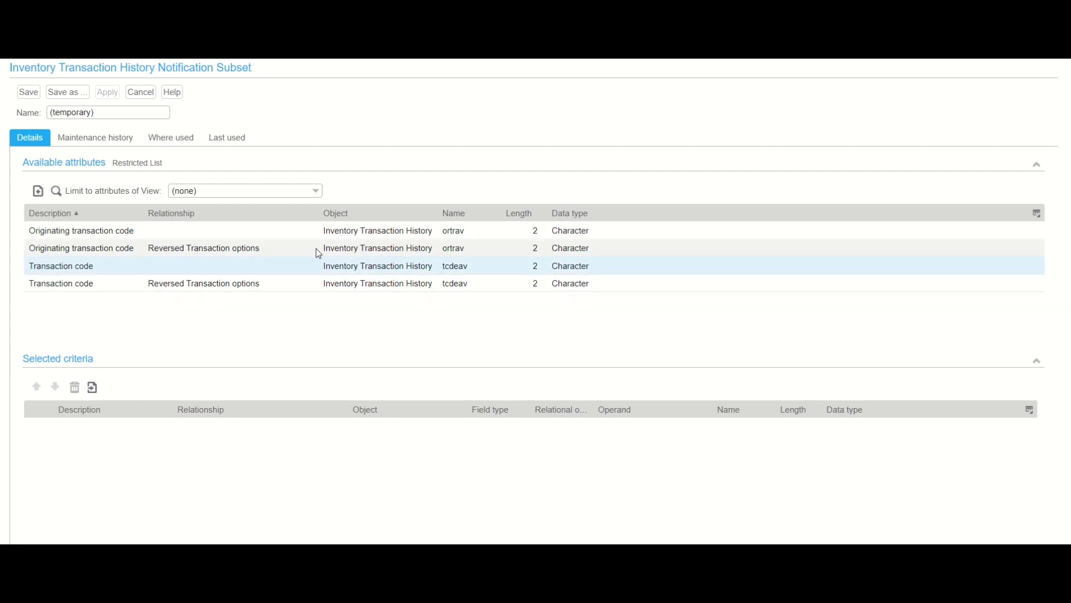
double_click(290, 262)
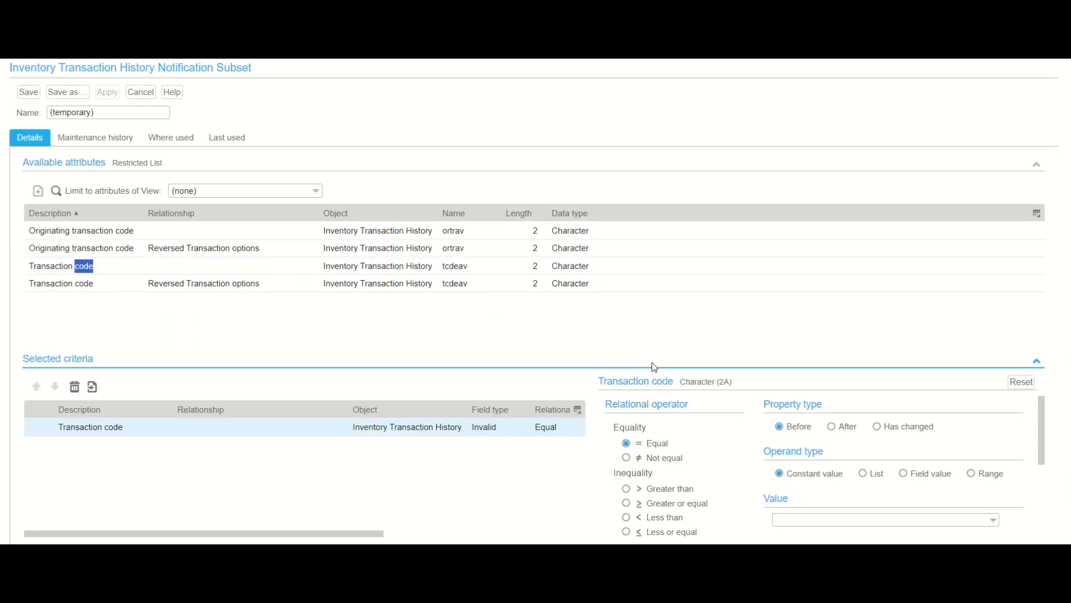
left_click(831, 426)
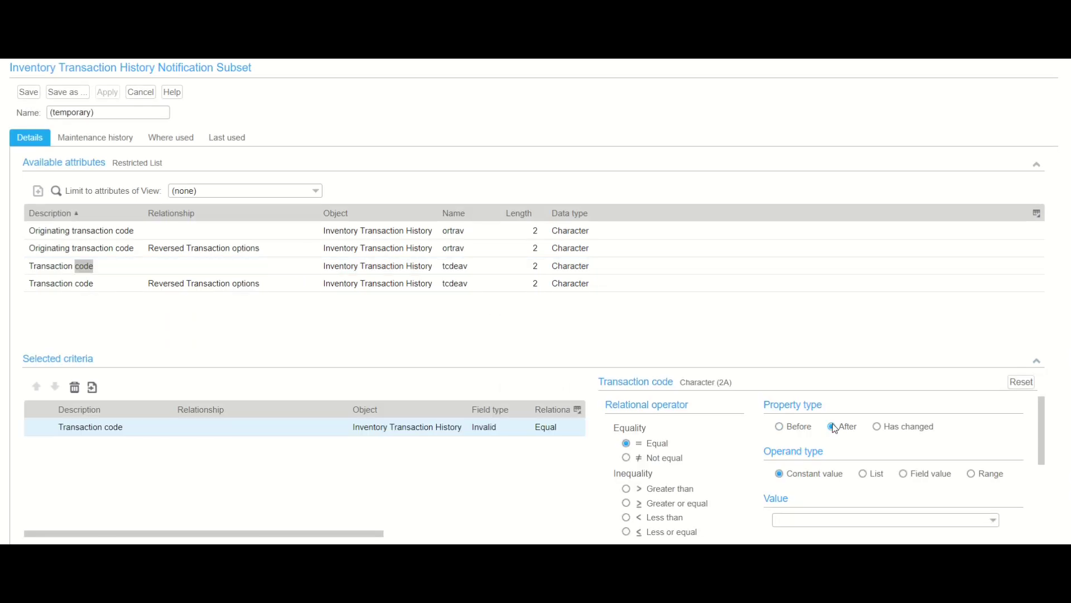
left_click(993, 521)
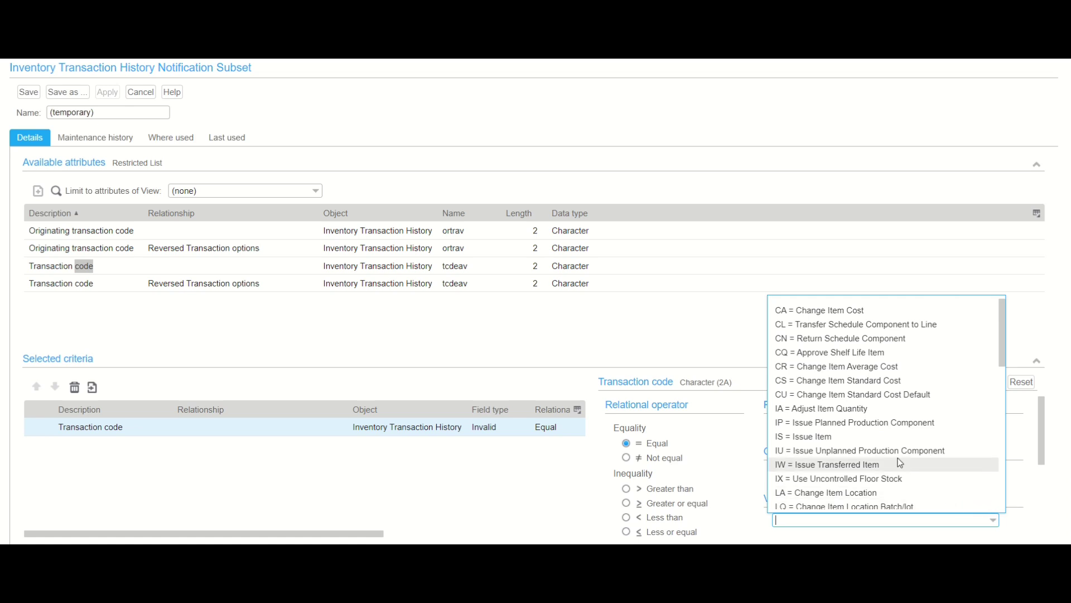
left_click(878, 412)
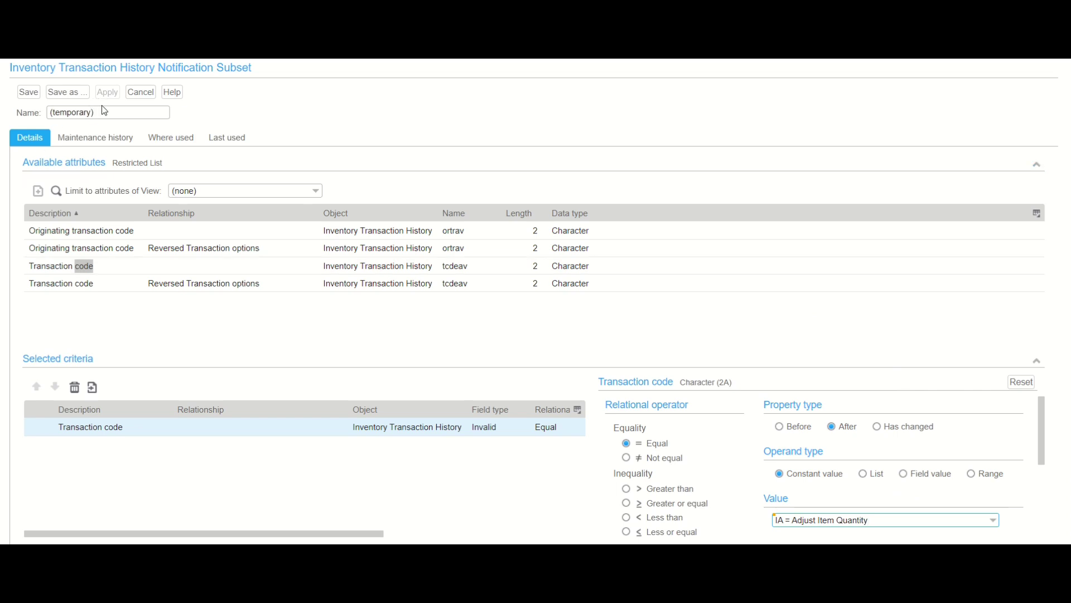
- Replace the temporary subset name with IAs and save it
left_click_drag(106, 112, 11, 130)
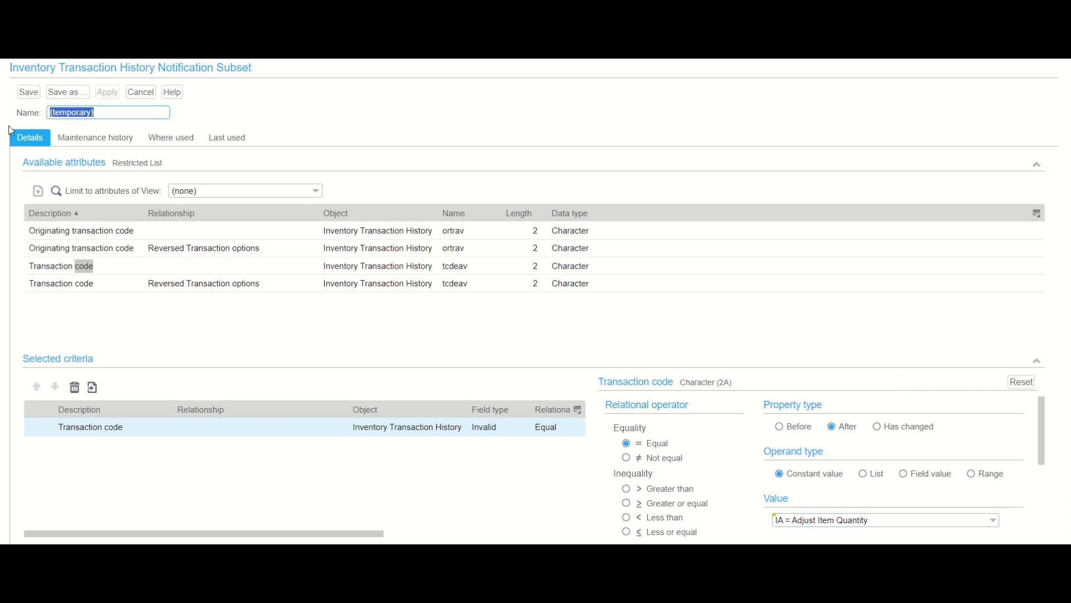
type("IAs")
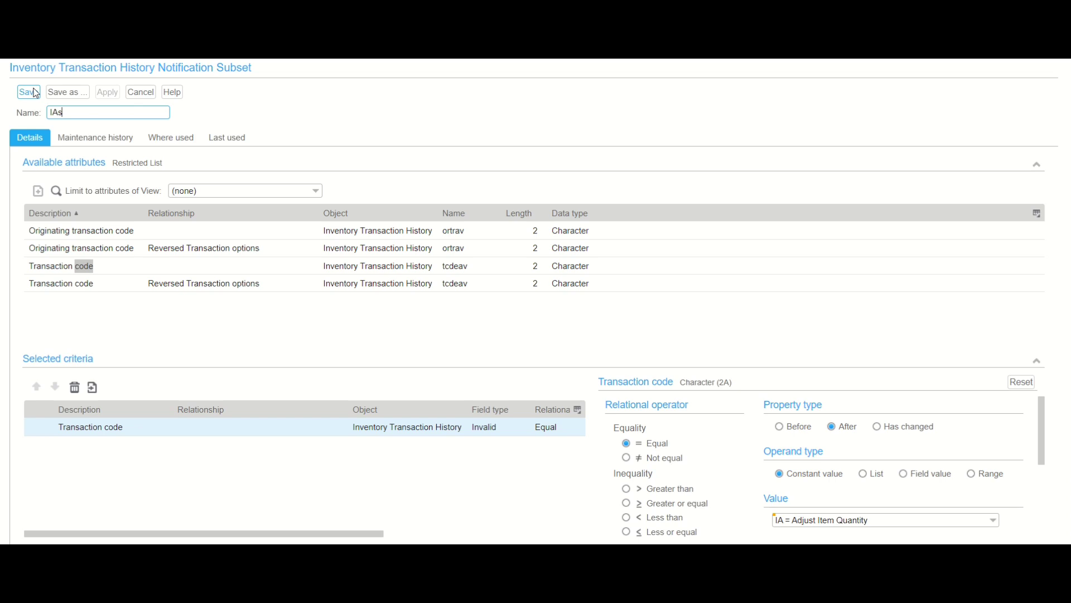
left_click(28, 92)
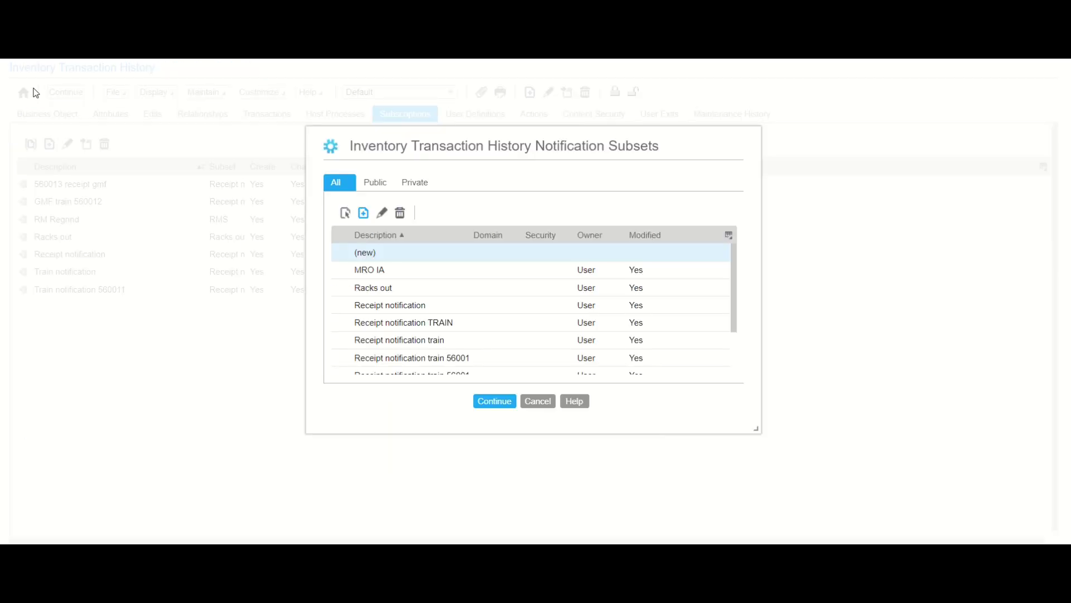
- Create the subscription with subset IAs, Notify on create ticked, Default template
left_click(344, 212)
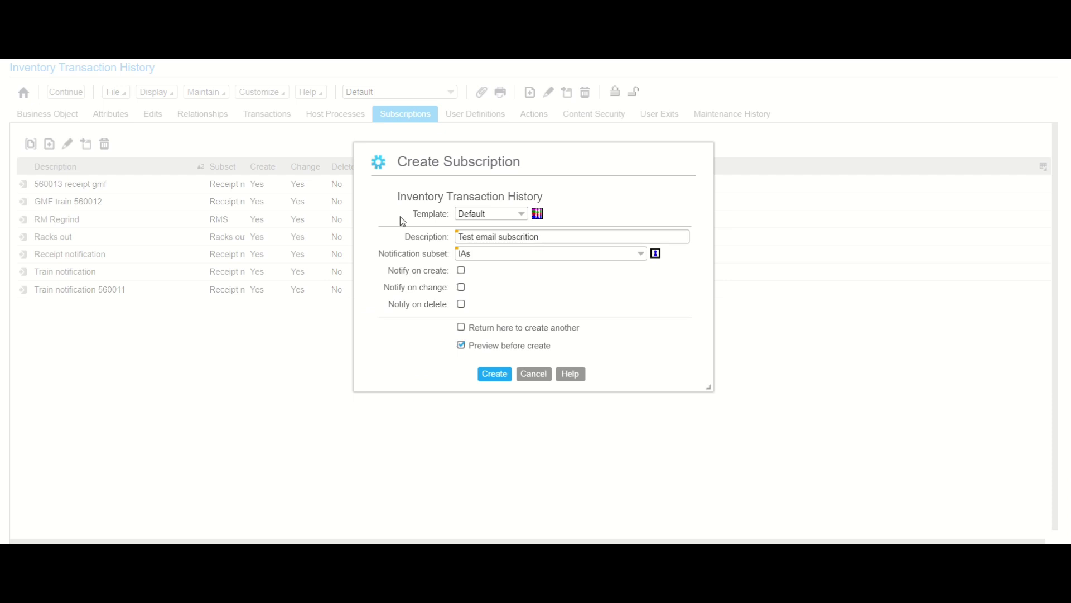
left_click(462, 271)
left_click(521, 217)
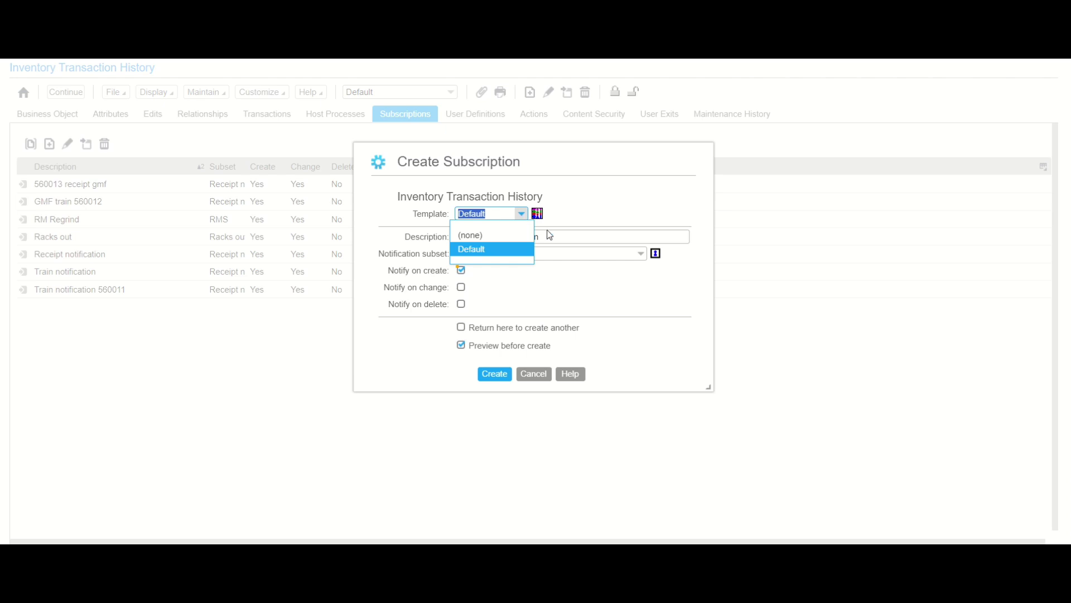
left_click(562, 307)
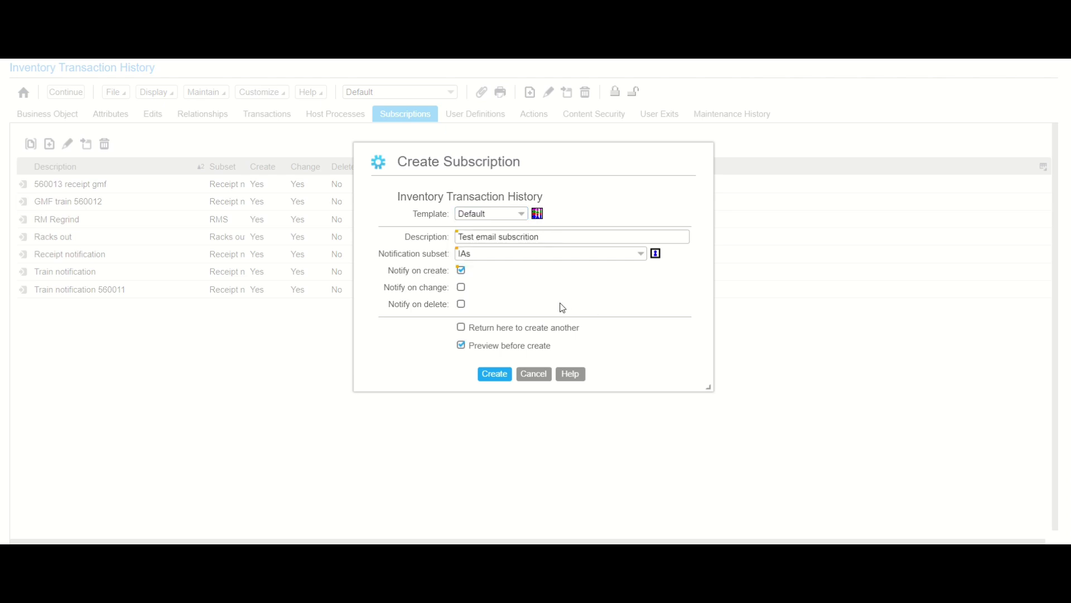
left_click(500, 378)
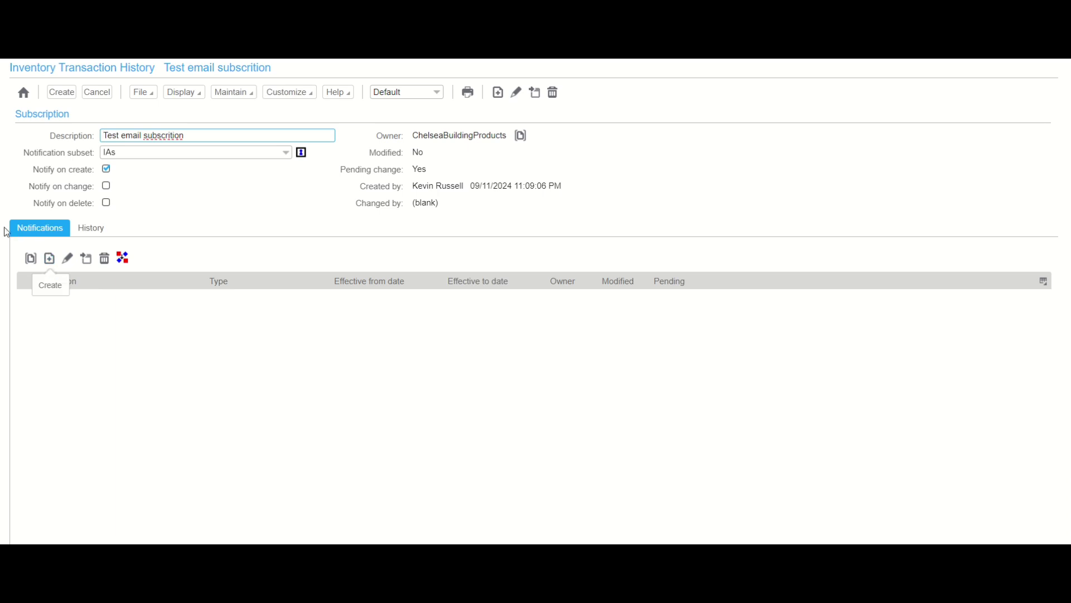
- Add a new E-mail notification from the Notifications tab
left_click(50, 259)
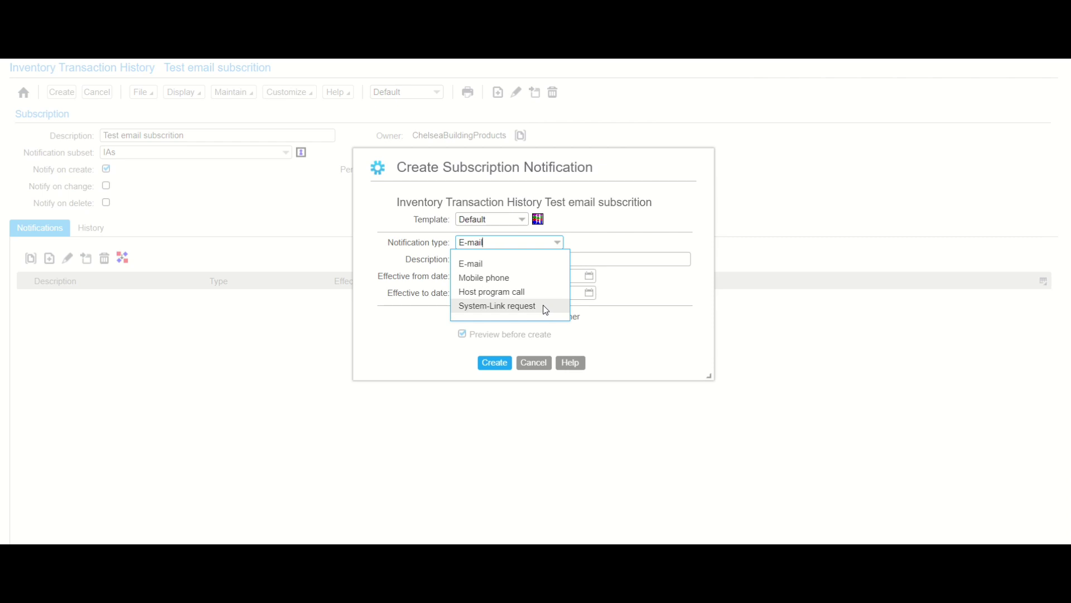
- Create the E-mail notification 'IA Email' effective from 11 September 2024
left_click(514, 264)
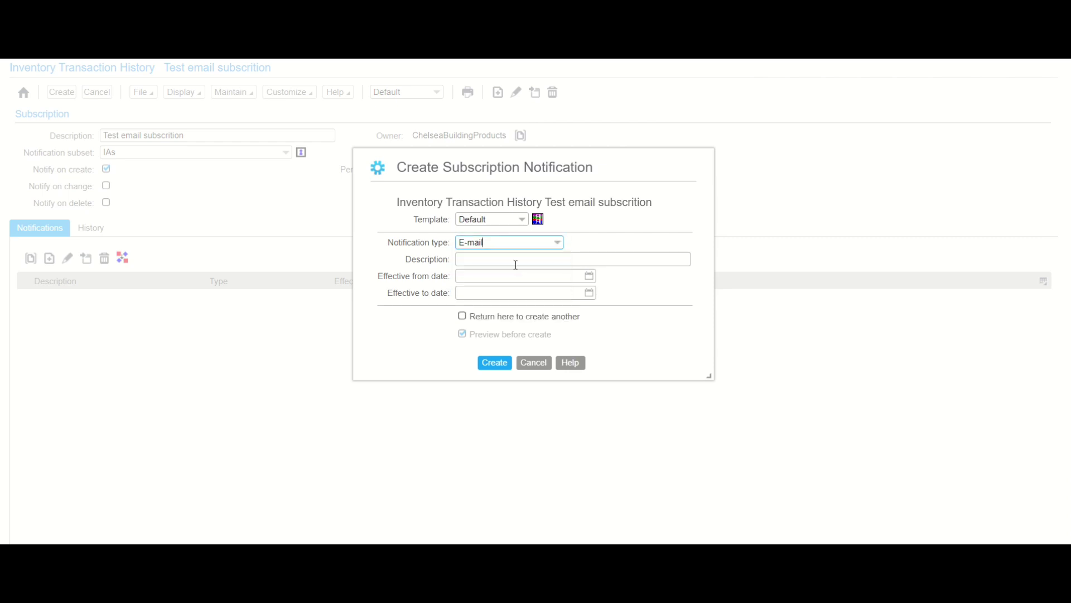
left_click(516, 260)
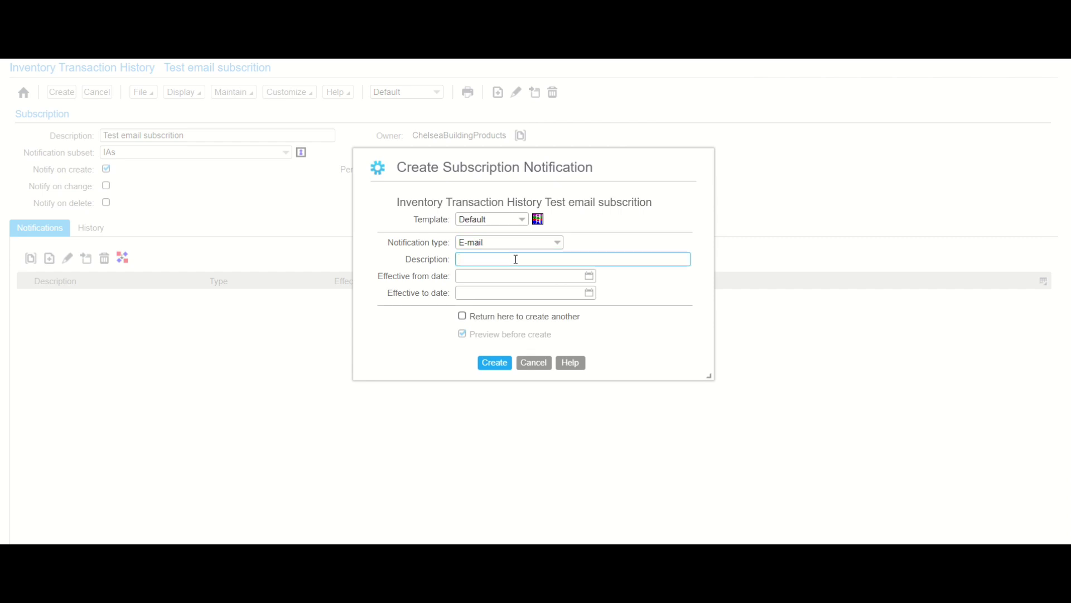
type("IA Email")
left_click(591, 276)
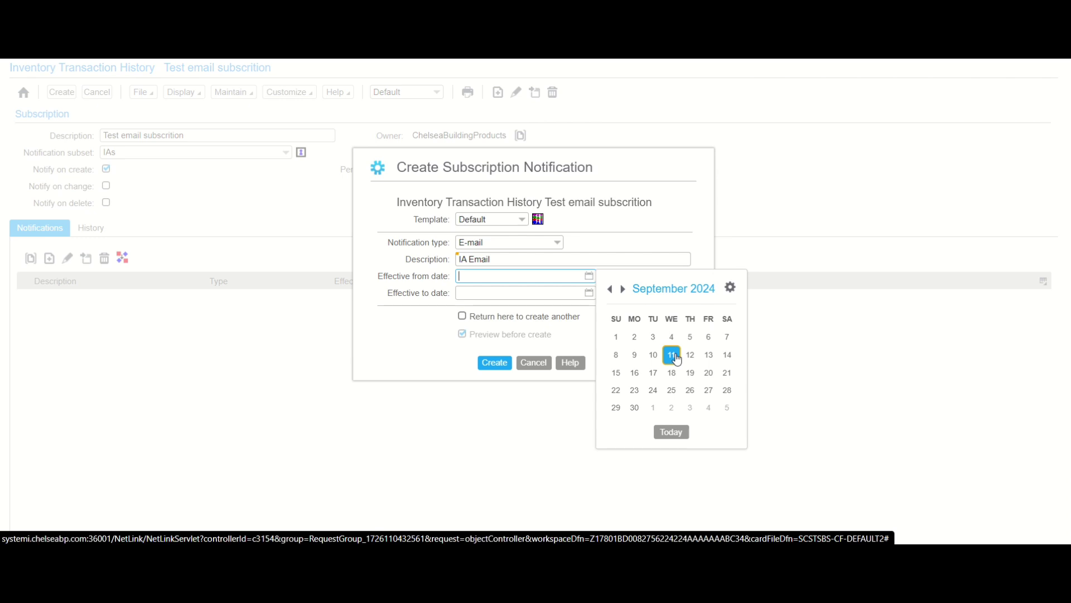
left_click(672, 355)
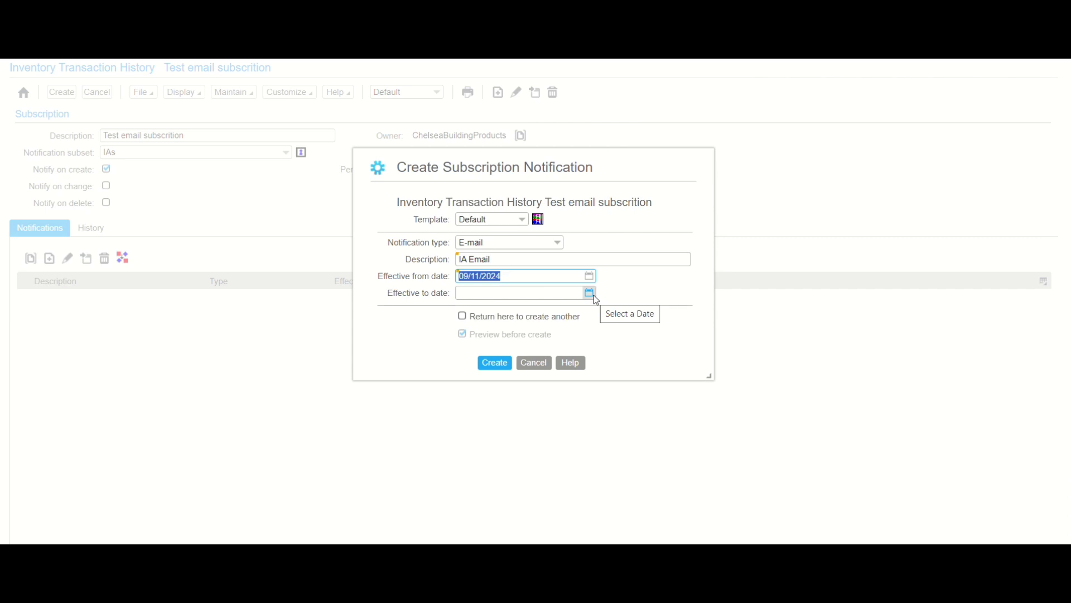
left_click(502, 367)
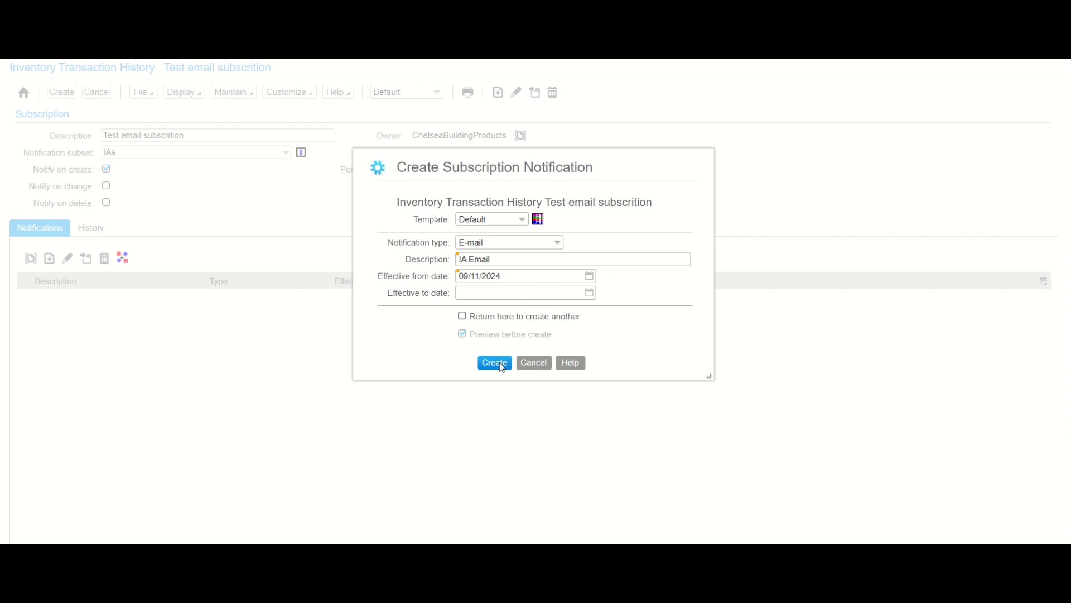
left_click(502, 367)
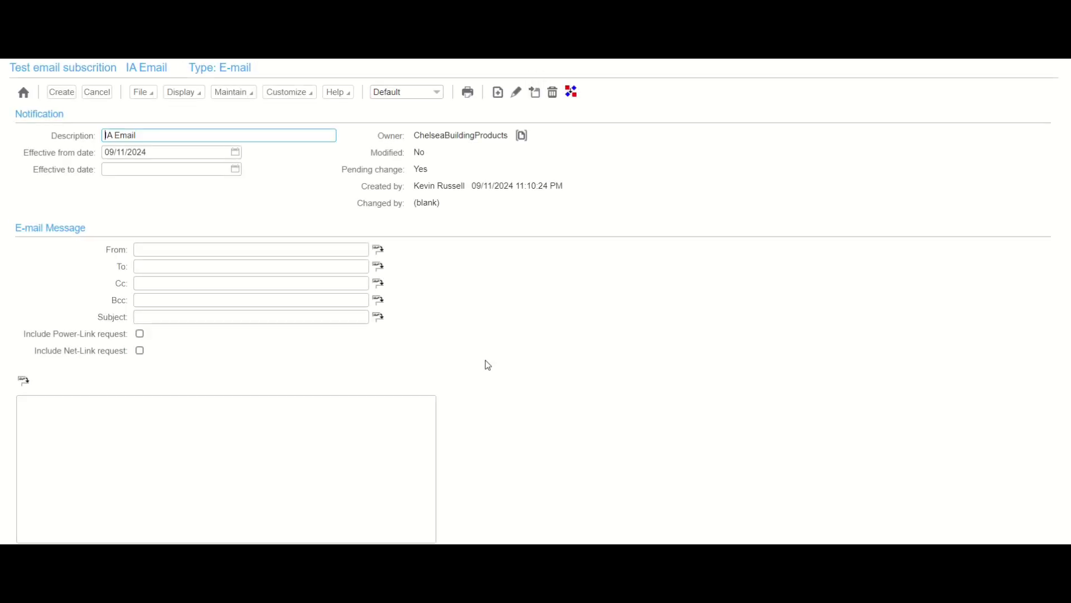
- Enter the sender's notification e-mail address in the From field
left_click(199, 249)
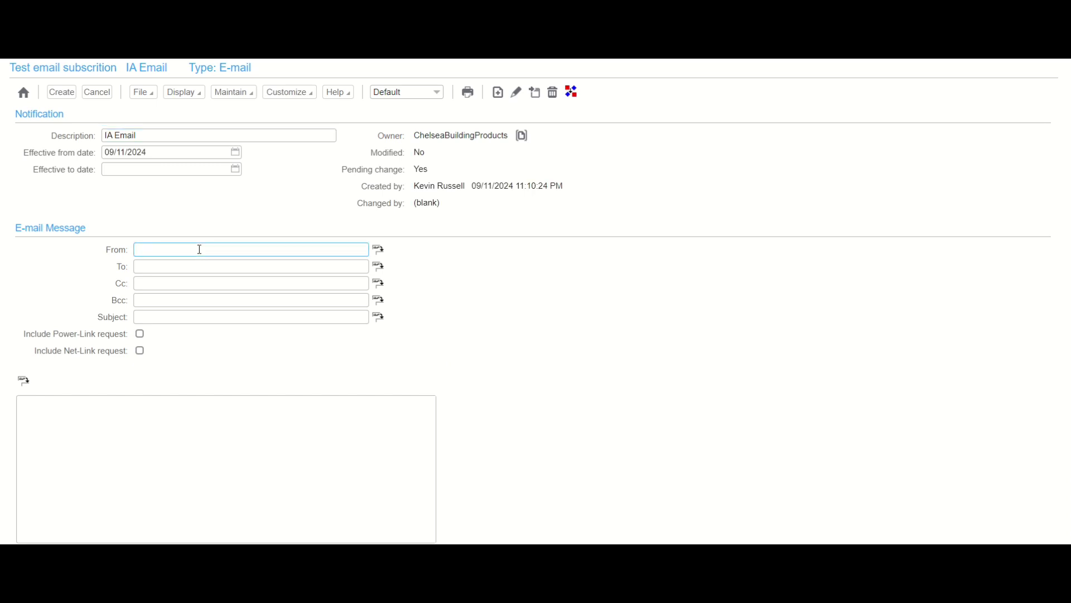
key("BackSpace")
key("BackSpace")
key("BackSpace")
- Enter the recipient's e-mail address and the subject 'This is my IA notification'
left_click(221, 261)
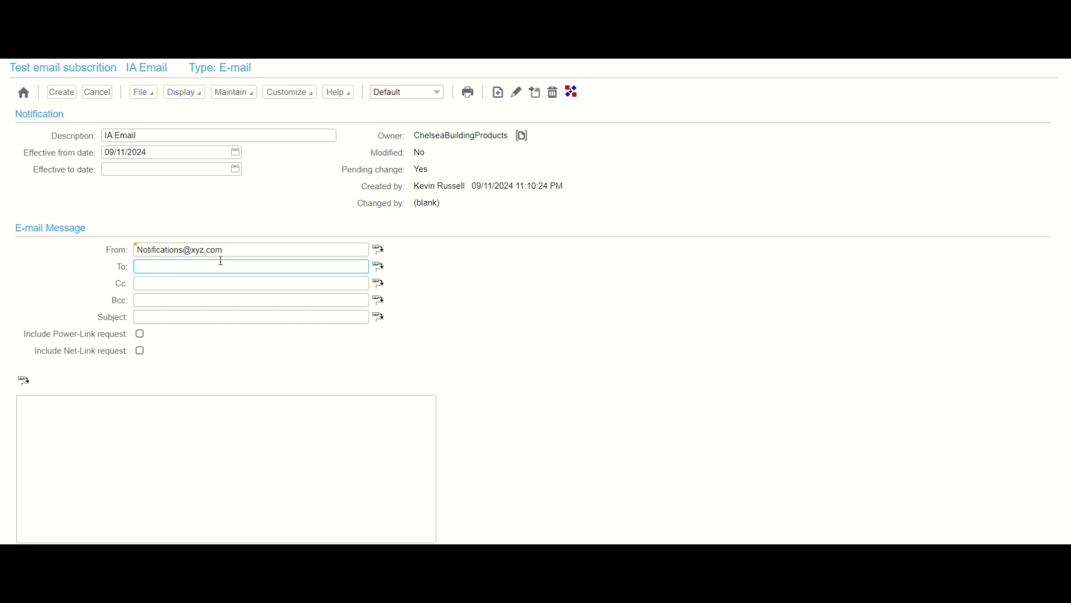
left_click(218, 284)
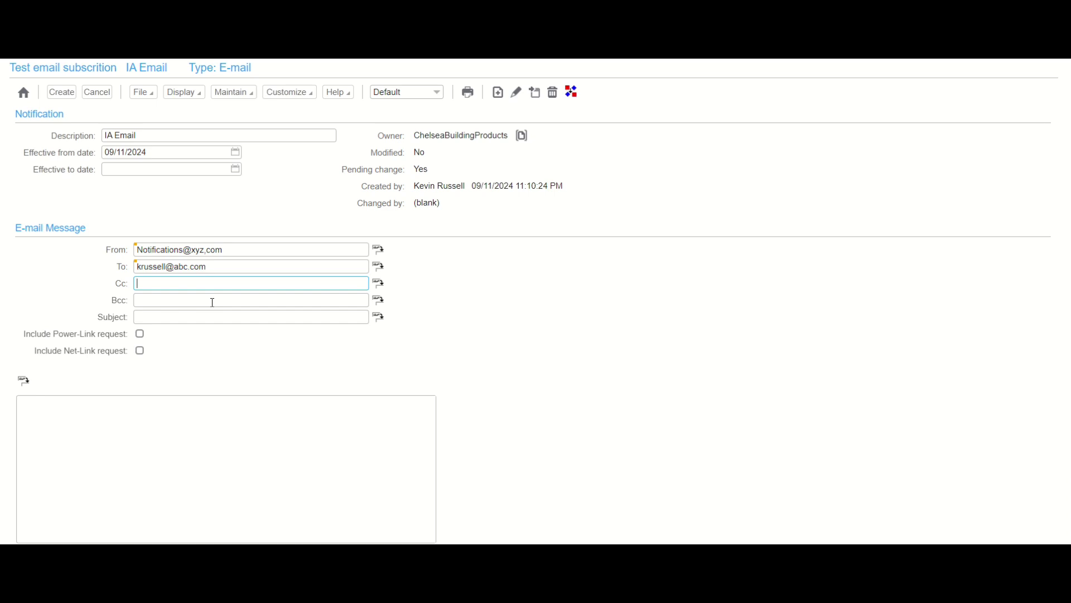
left_click(213, 302)
left_click(209, 316)
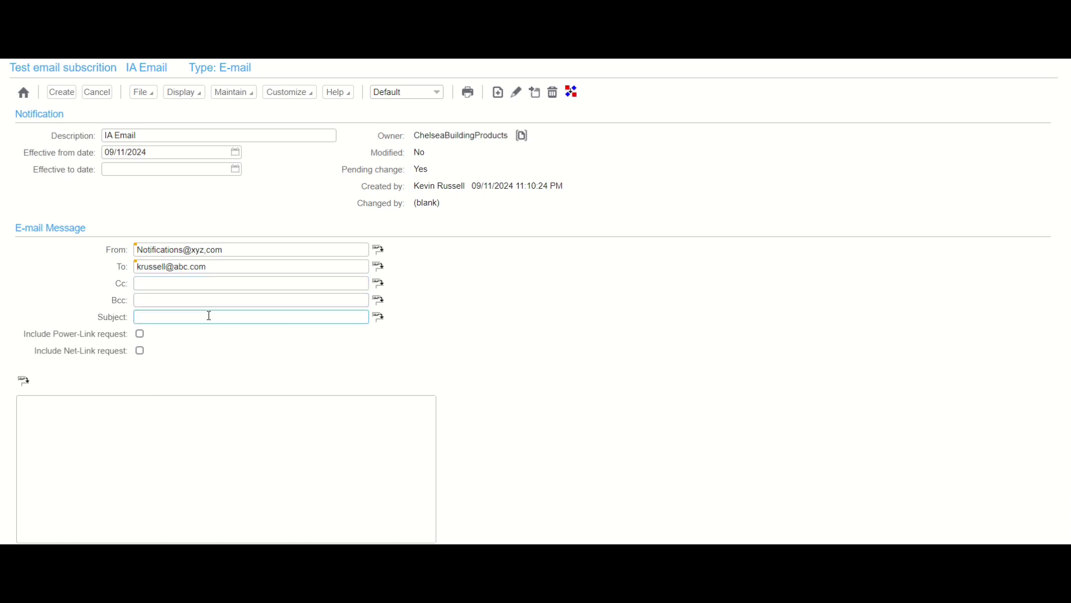
type("This is my ")
type("l")
type("A notif")
type("icat")
type("ion")
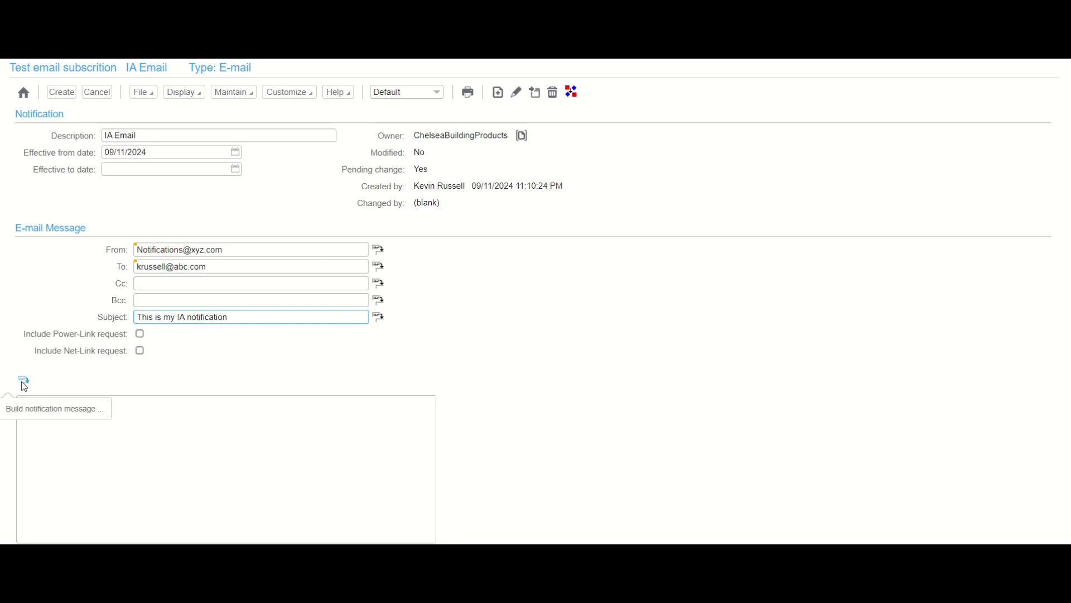
- Start the notification message with the text 'This person'
left_click(25, 383)
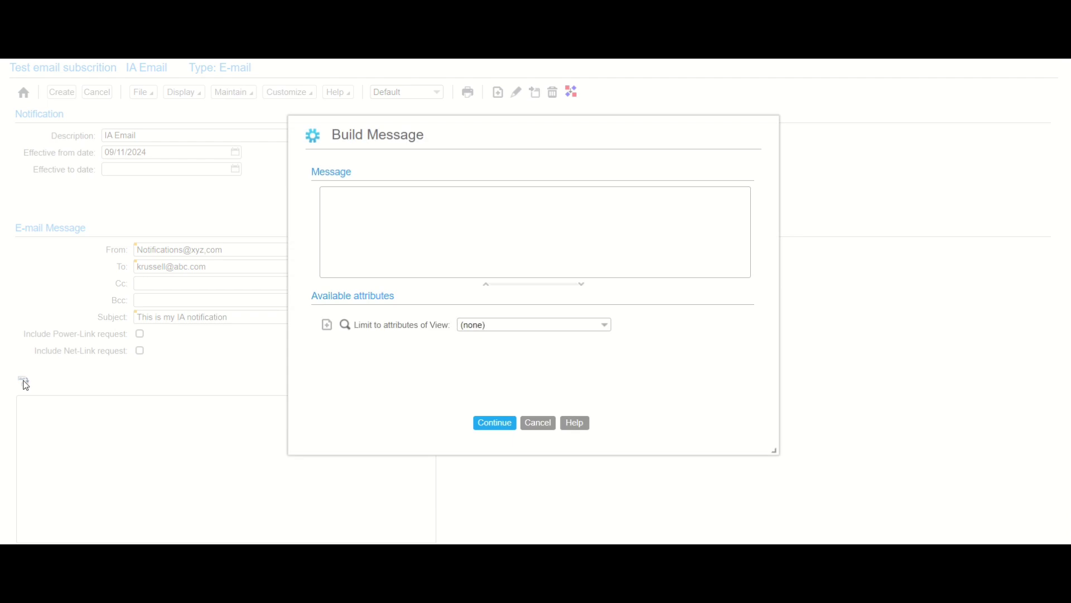
left_click(385, 243)
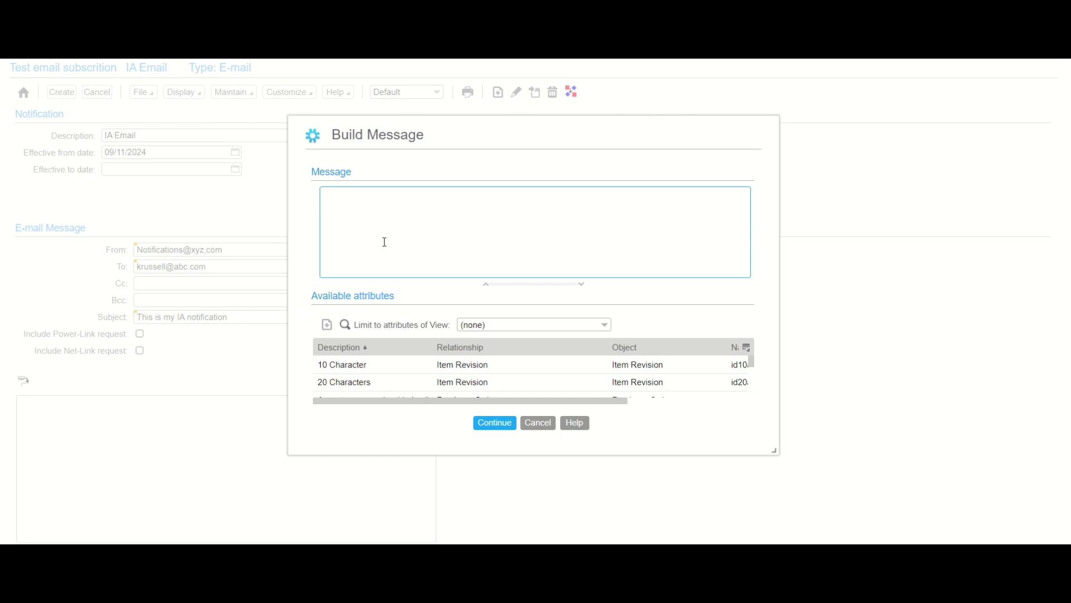
type("This person")
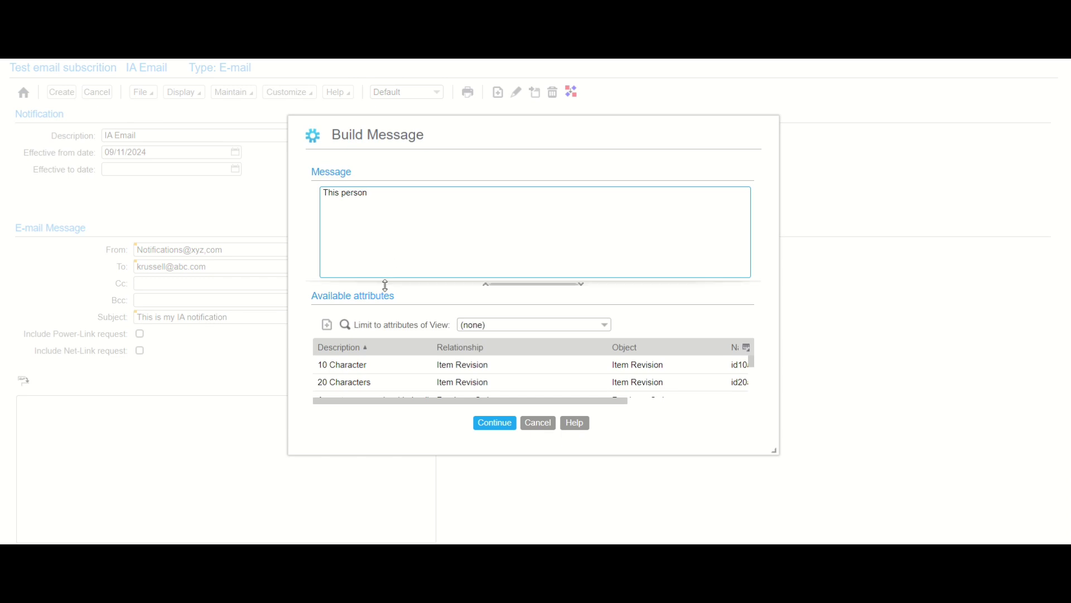
- Search message attributes for 'workstation', then narrow the search to 'user'
left_click(346, 326)
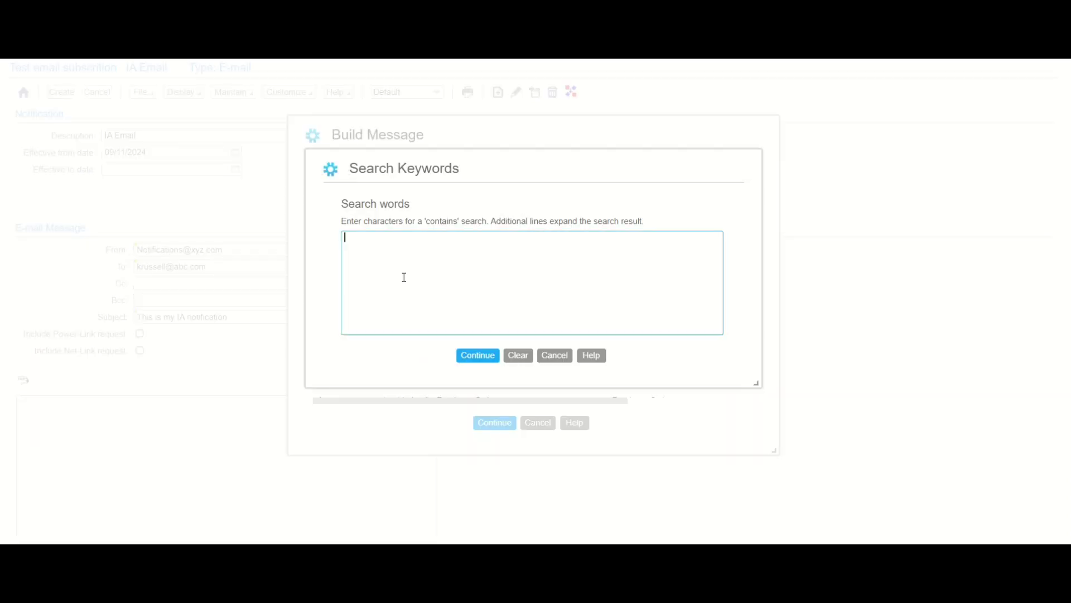
type("workstation")
left_click(472, 355)
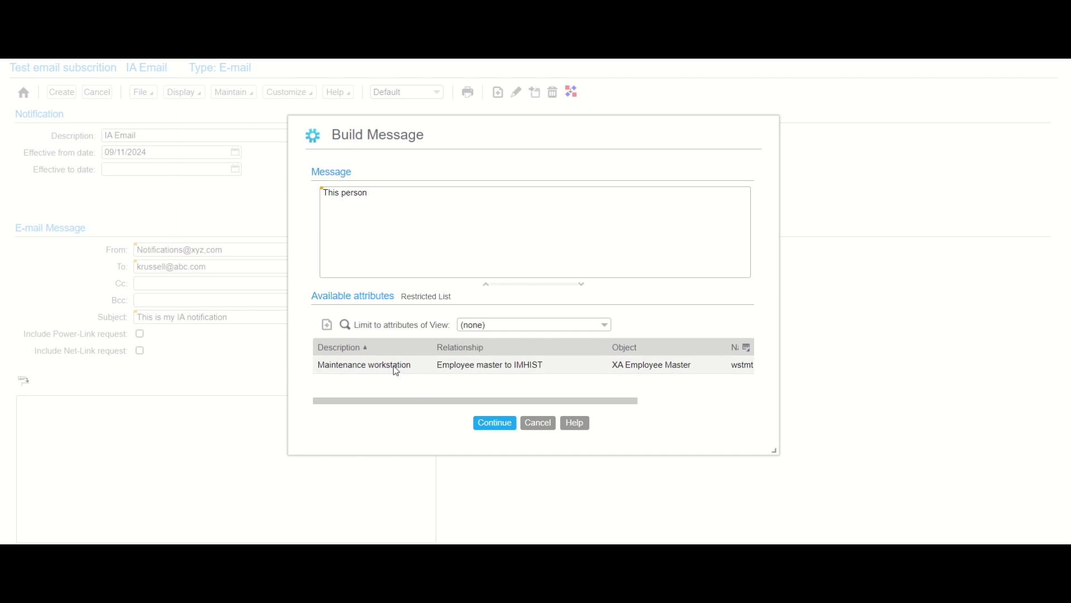
left_click(346, 325)
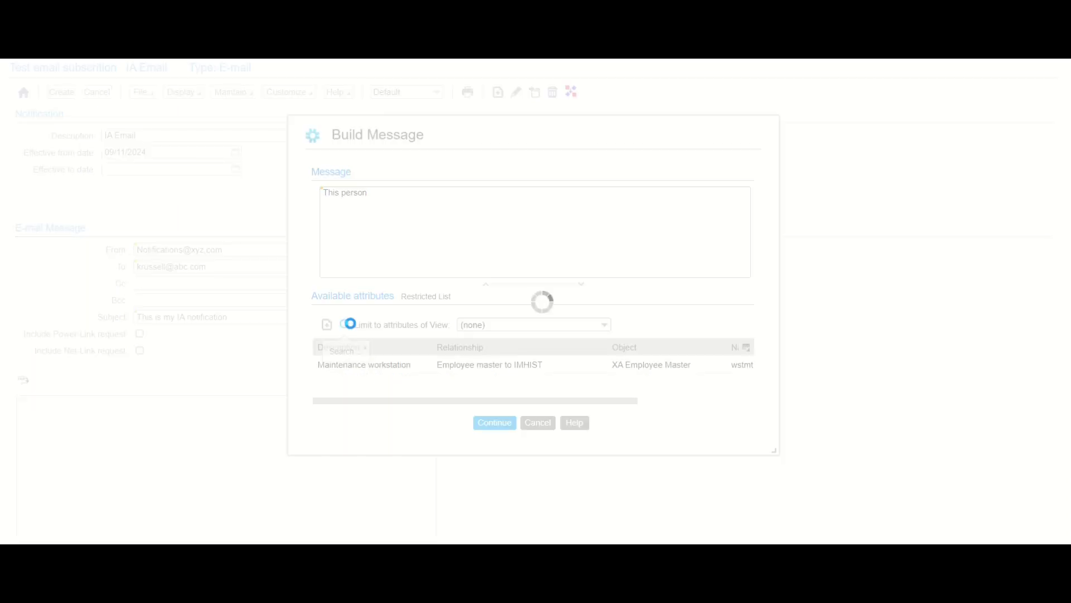
left_click(407, 250)
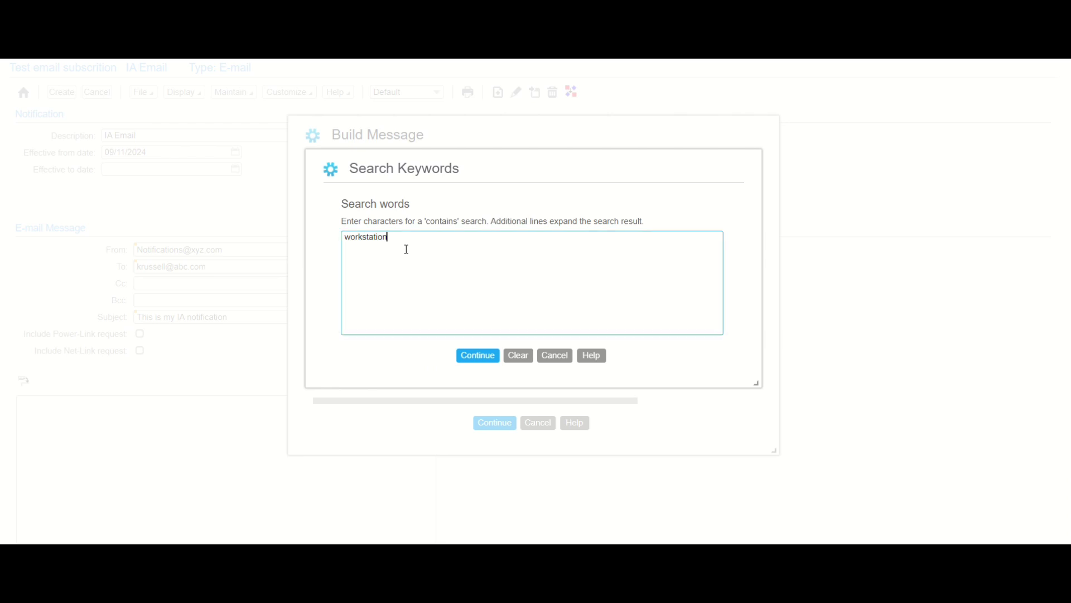
key("BackSpace")
key("BackSpace")
key("BackSpace")
key("BackSpace")
key("BackSpace")
key("BackSpace")
key("BackSpace")
key("BackSpace")
key("BackSpace")
key("BackSpace")
key("BackSpace")
type("user")
left_click(473, 353)
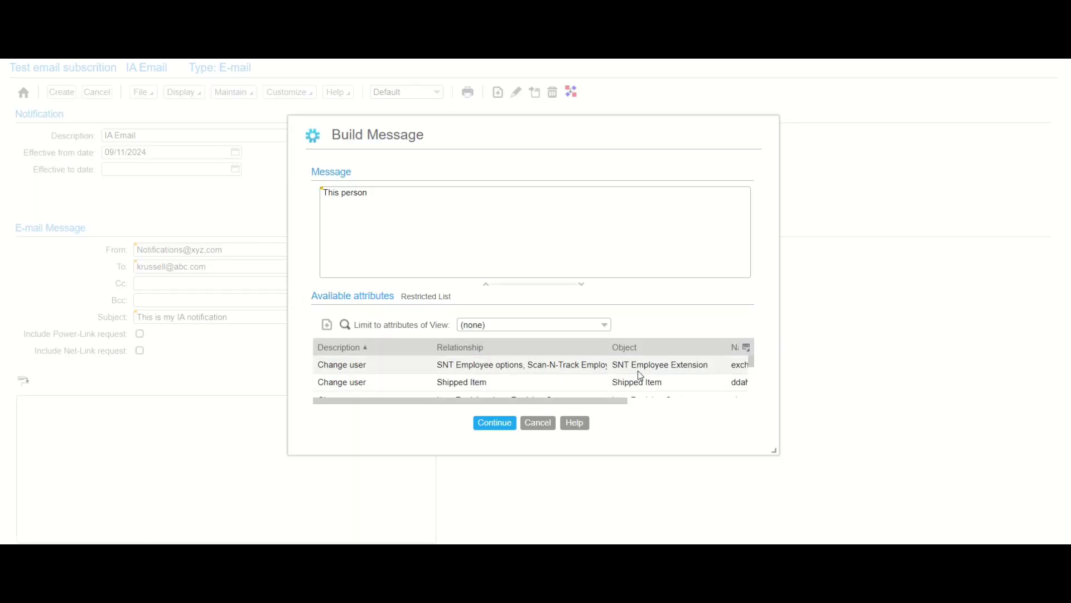
- Enlarge the Build Message dialog and scroll through the available attributes
scroll(756, 377, "down", 3)
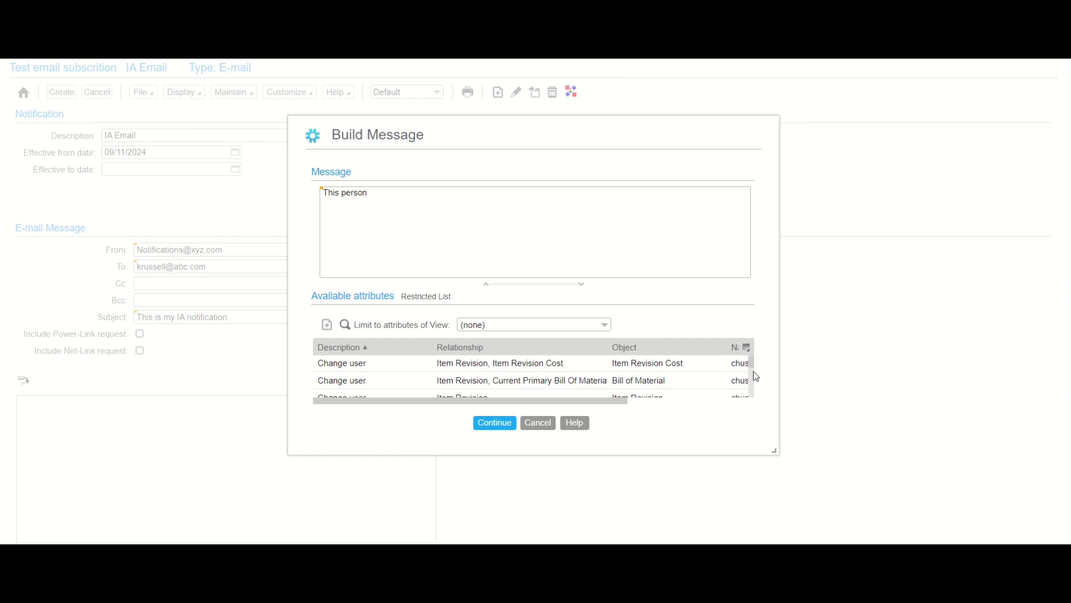
scroll(756, 377, "down", 2)
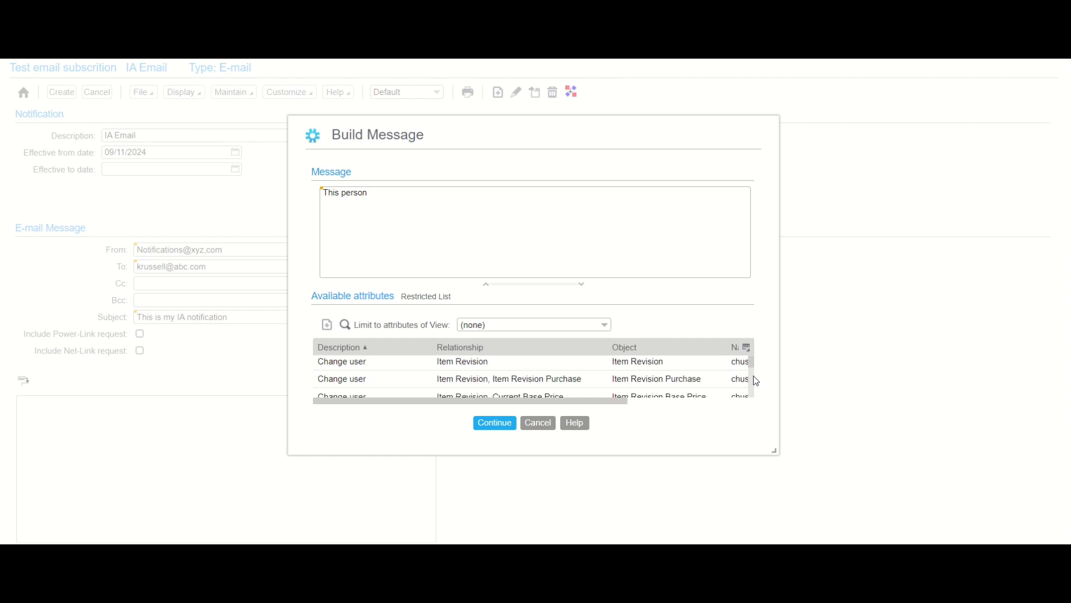
scroll(756, 385, "down", 3)
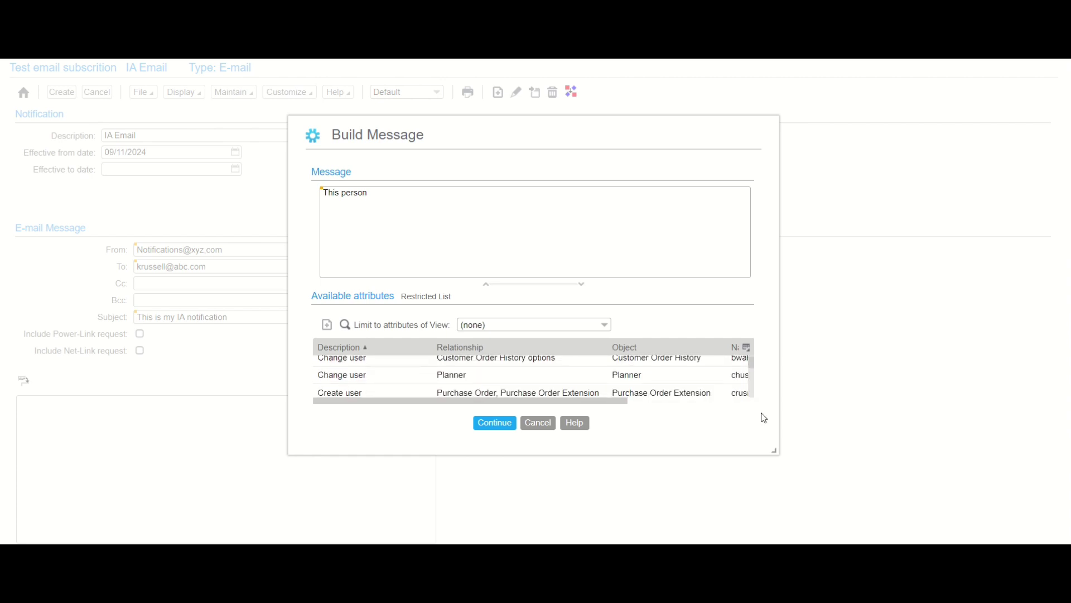
left_click_drag(772, 450, 826, 504)
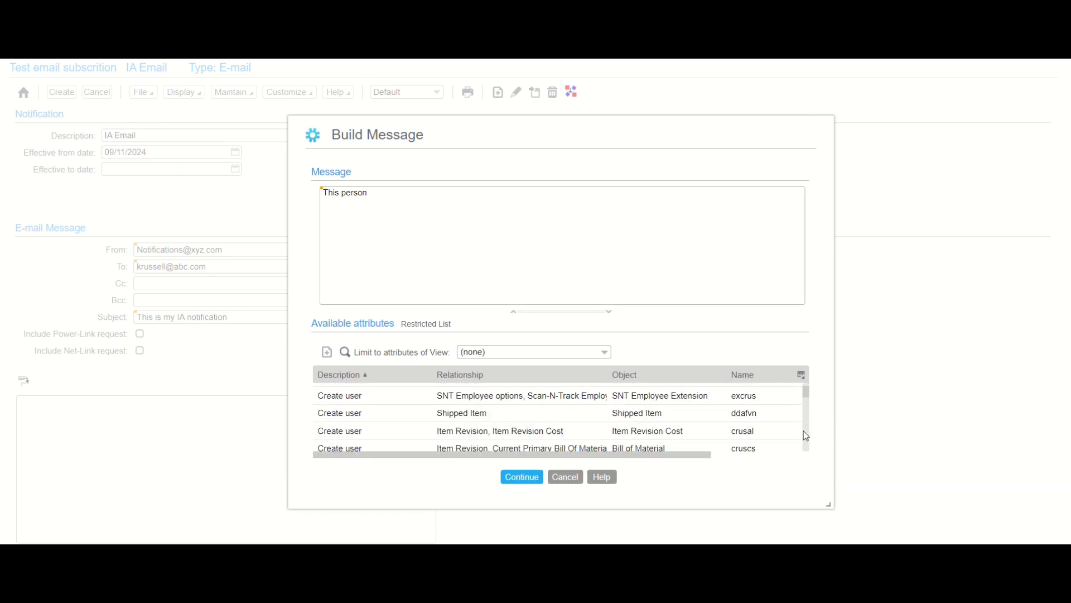
scroll(804, 433, "down", 1)
scroll(804, 431, "down", 1)
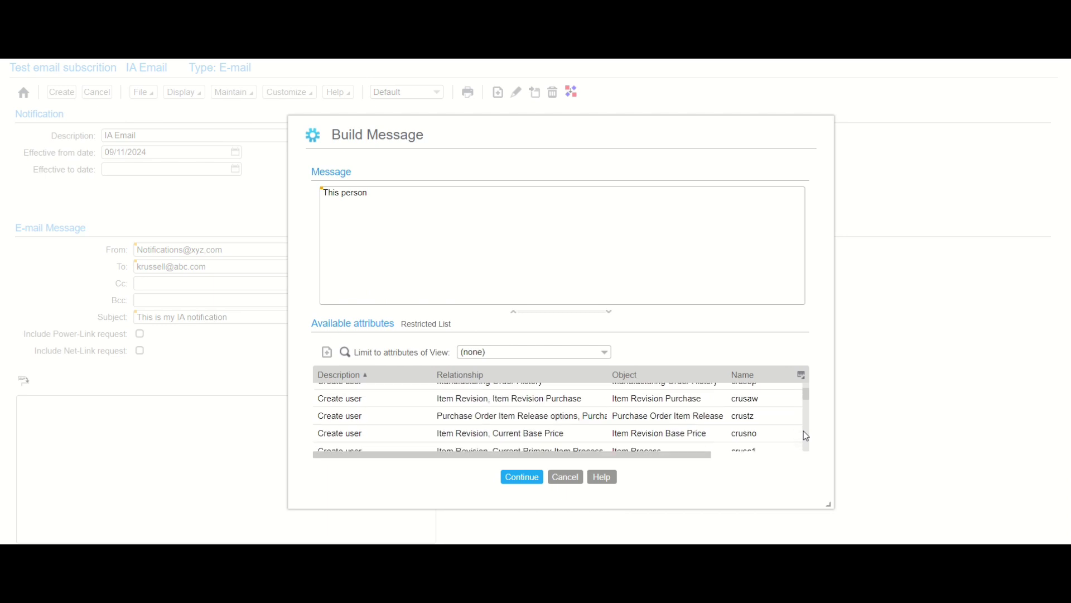
scroll(803, 430, "down", 1)
scroll(806, 436, "down", 1)
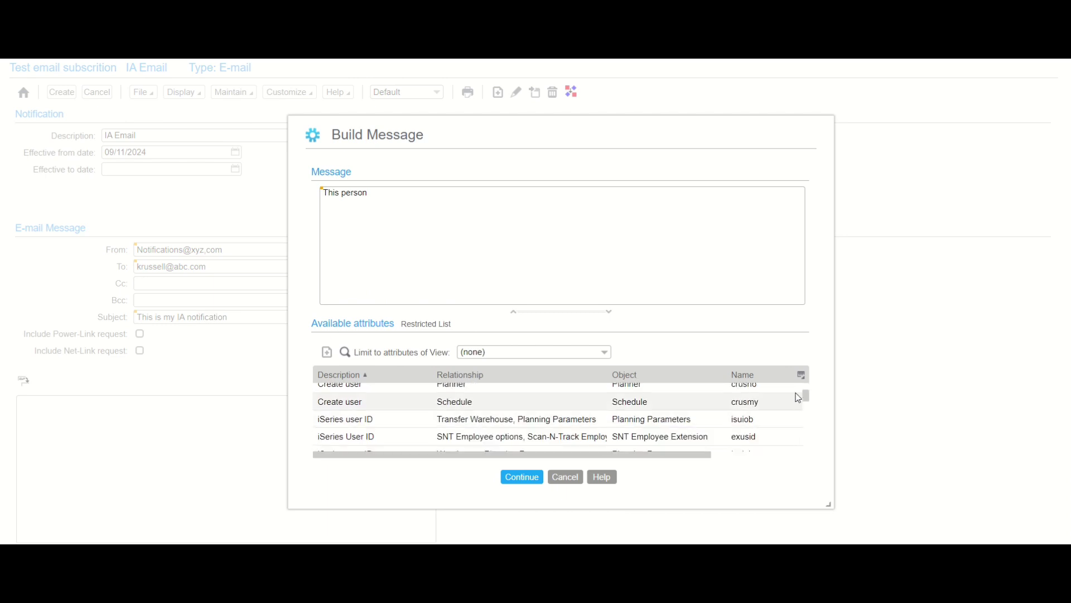
scroll(807, 392, "up", 1)
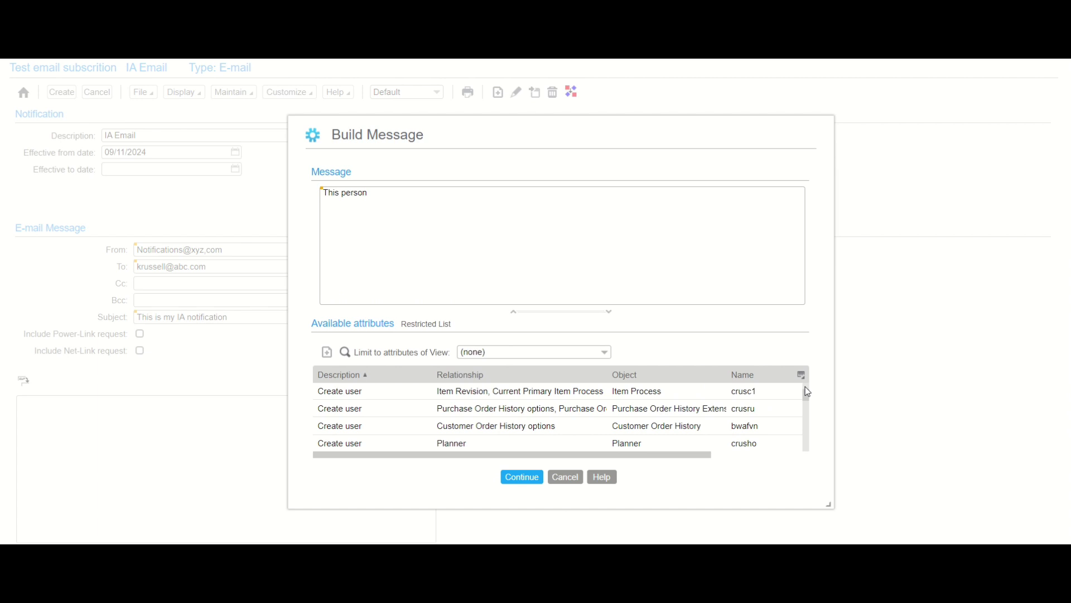
scroll(807, 392, "up", 1)
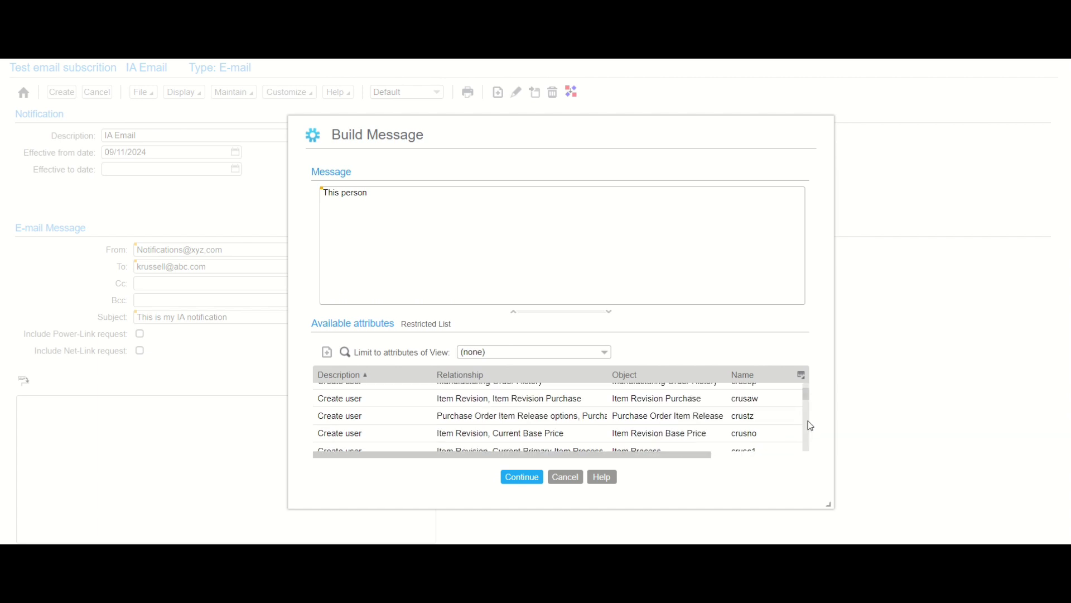
scroll(811, 426, "down", 5)
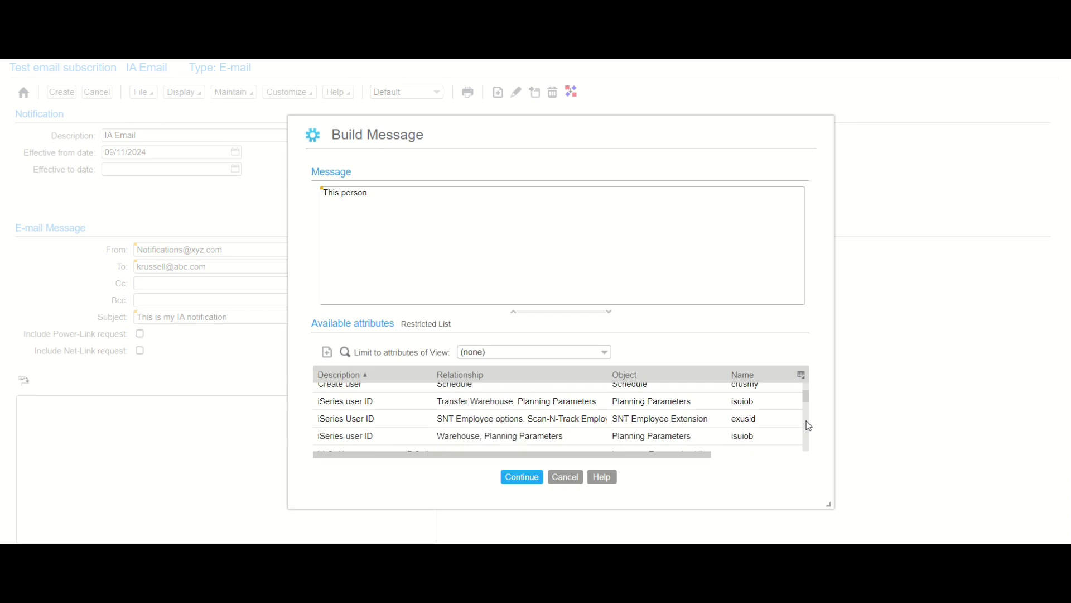
scroll(810, 425, "down", 1)
scroll(810, 426, "down", 1)
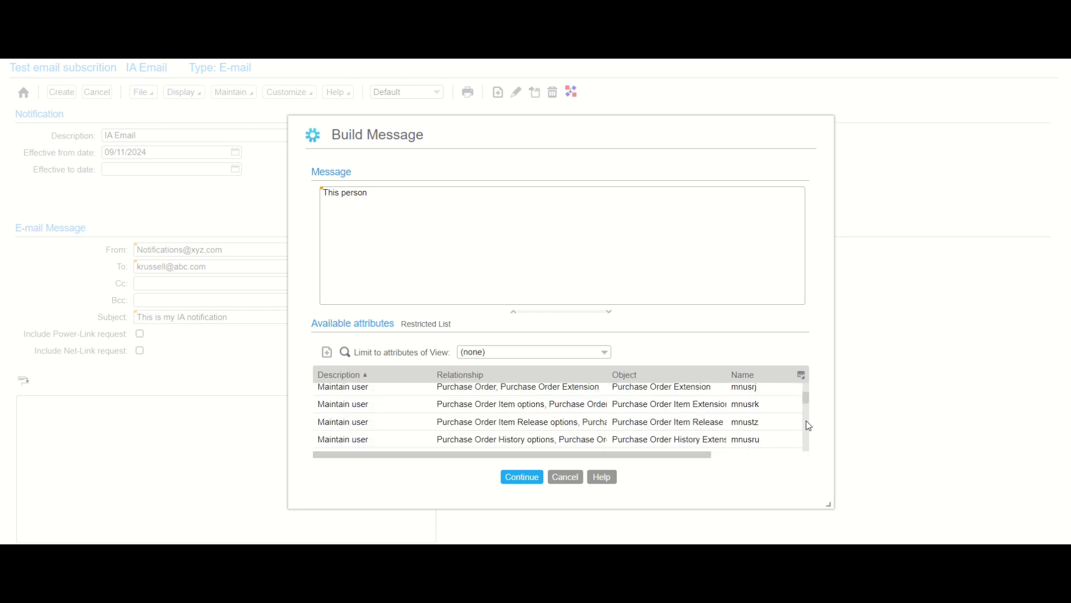
scroll(809, 425, "down", 1)
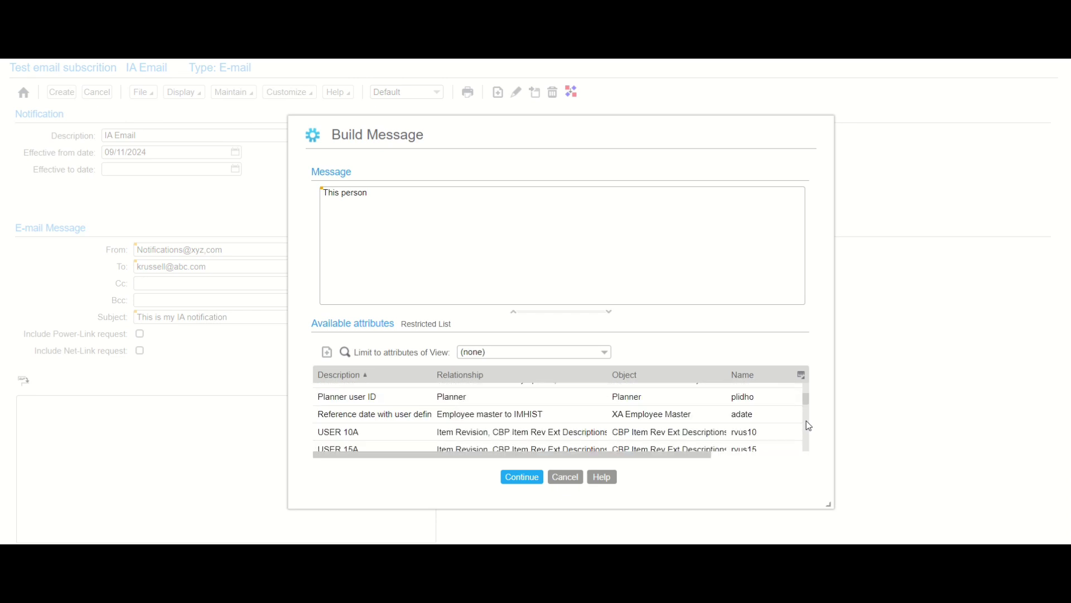
scroll(810, 426, "down", 1)
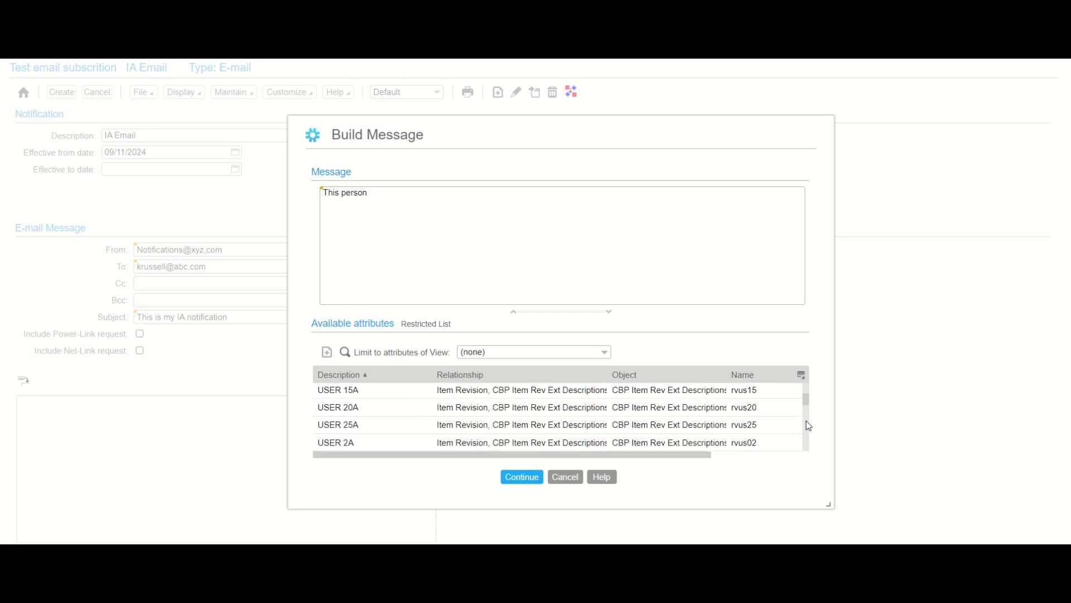
- Sort the available attributes by the Relationship column
left_click(554, 382)
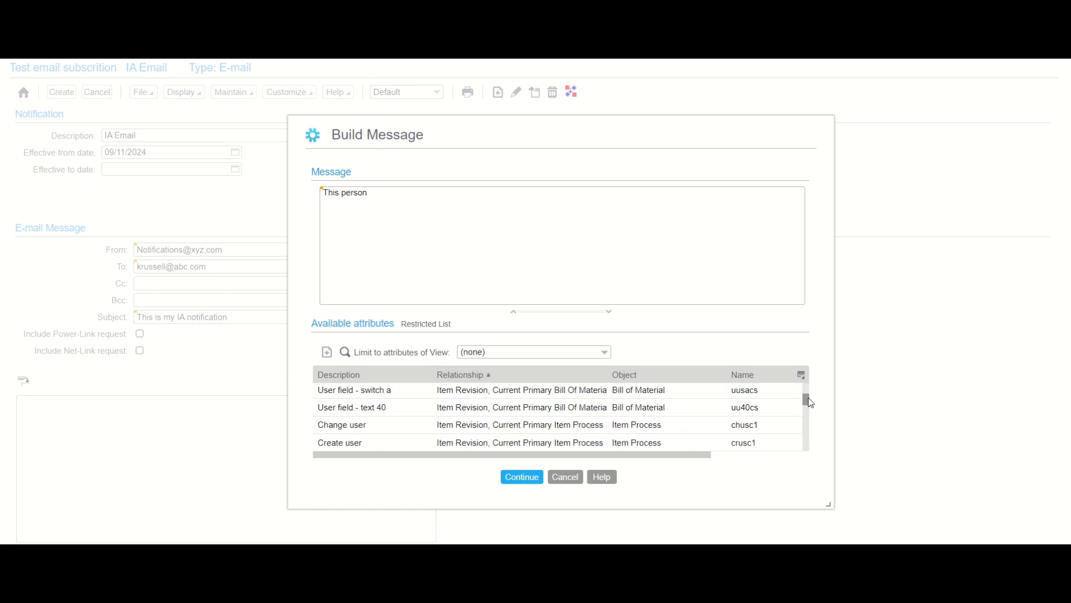
left_click_drag(807, 400, 805, 393)
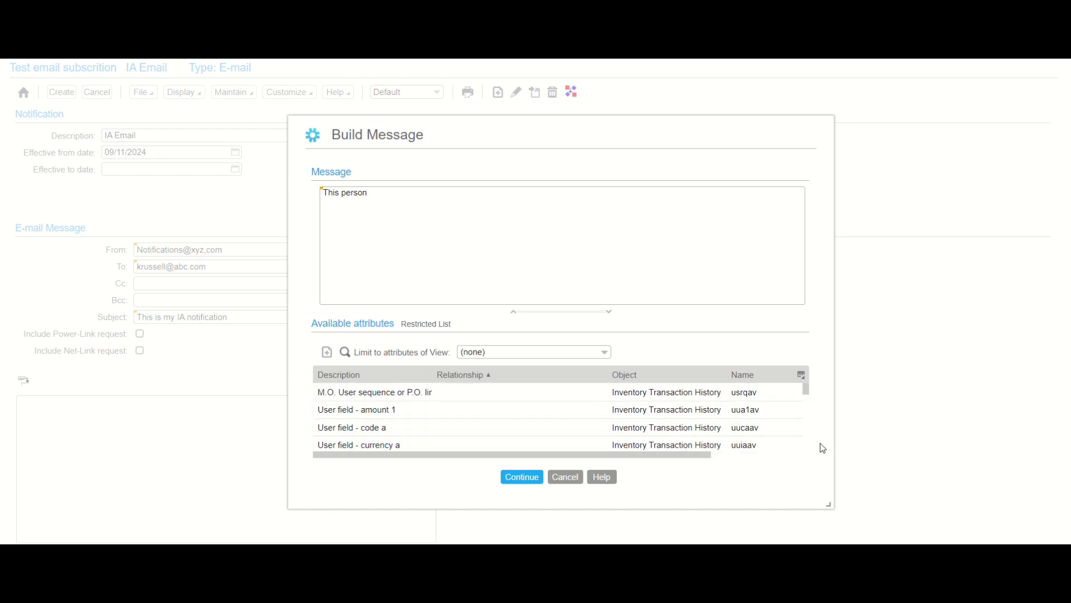
scroll(807, 436, "down", 5)
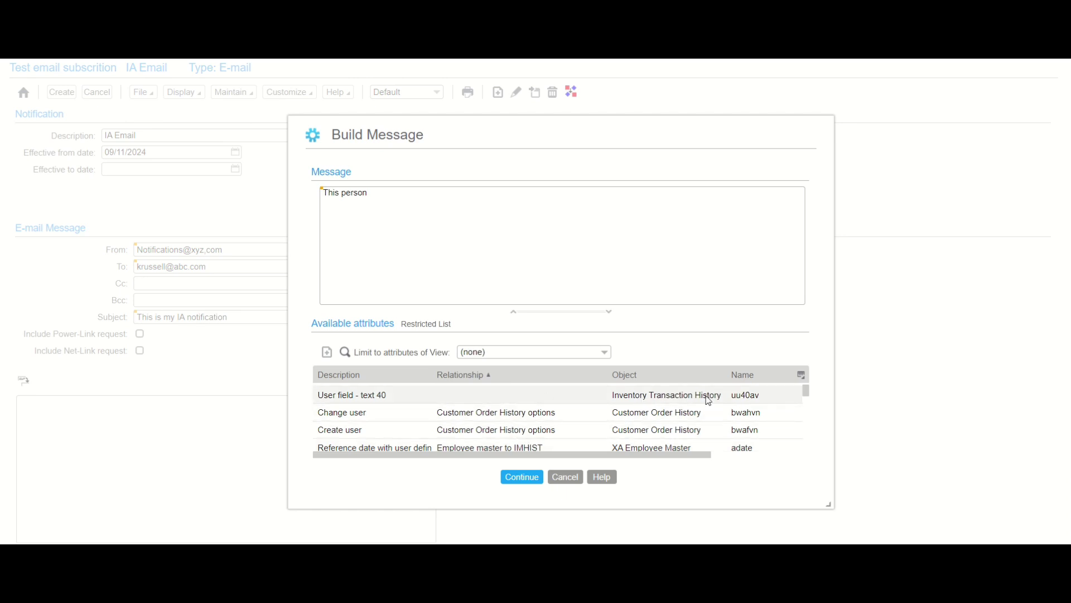
scroll(808, 389, "up", 3)
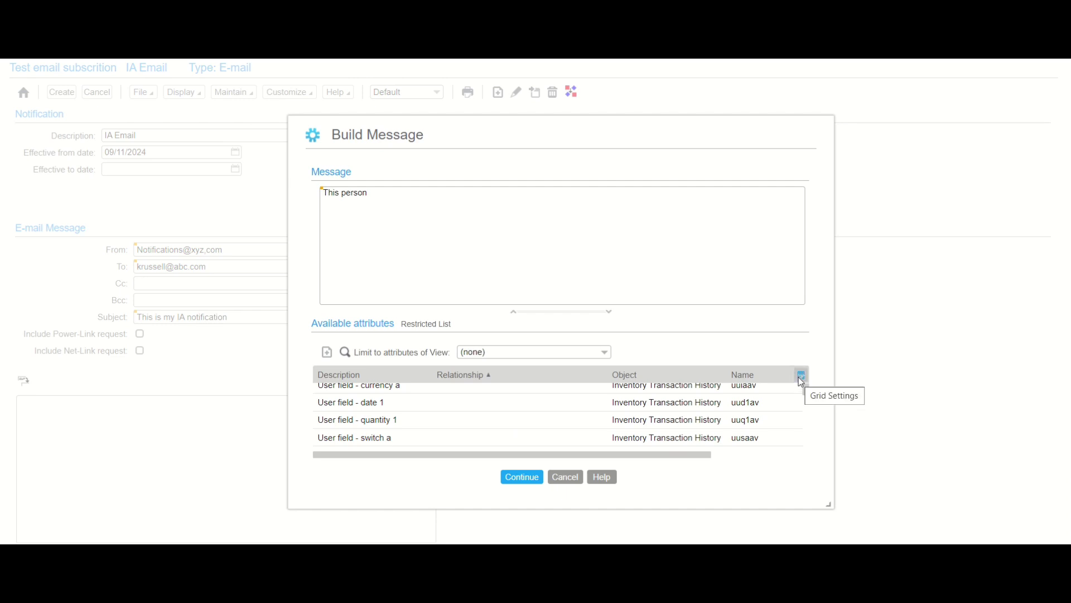
- Search the available attributes for the keyword 'ID'
left_click(344, 351)
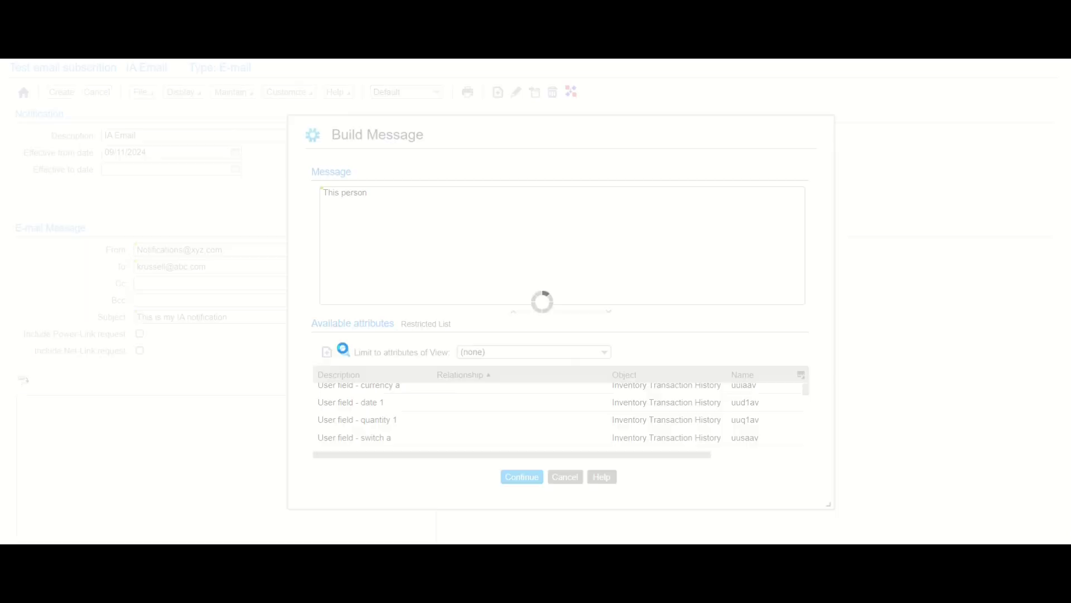
left_click(513, 247)
type("user")
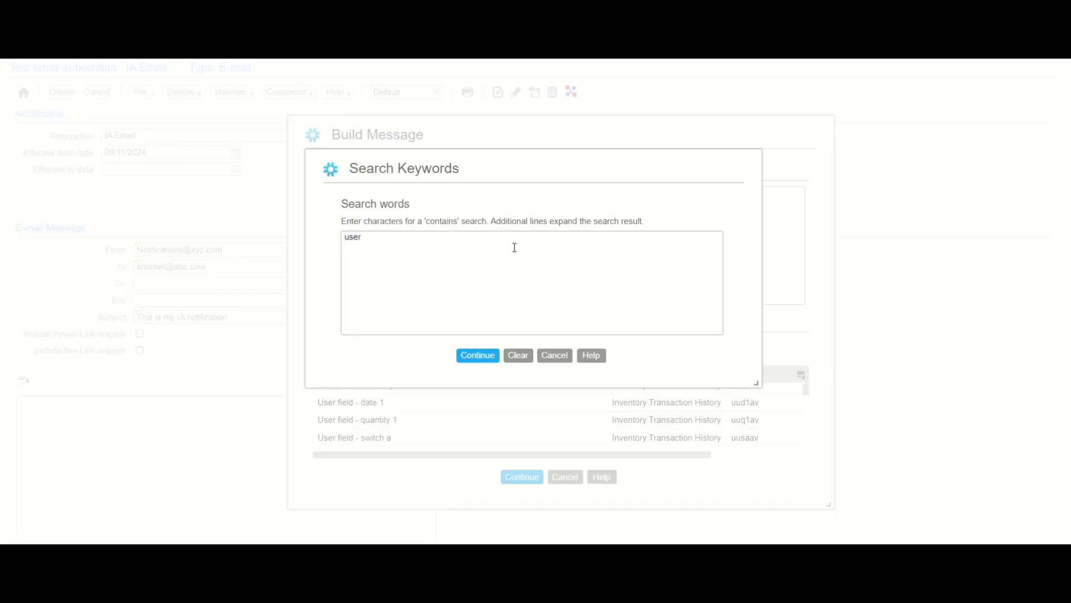
key("BackSpace")
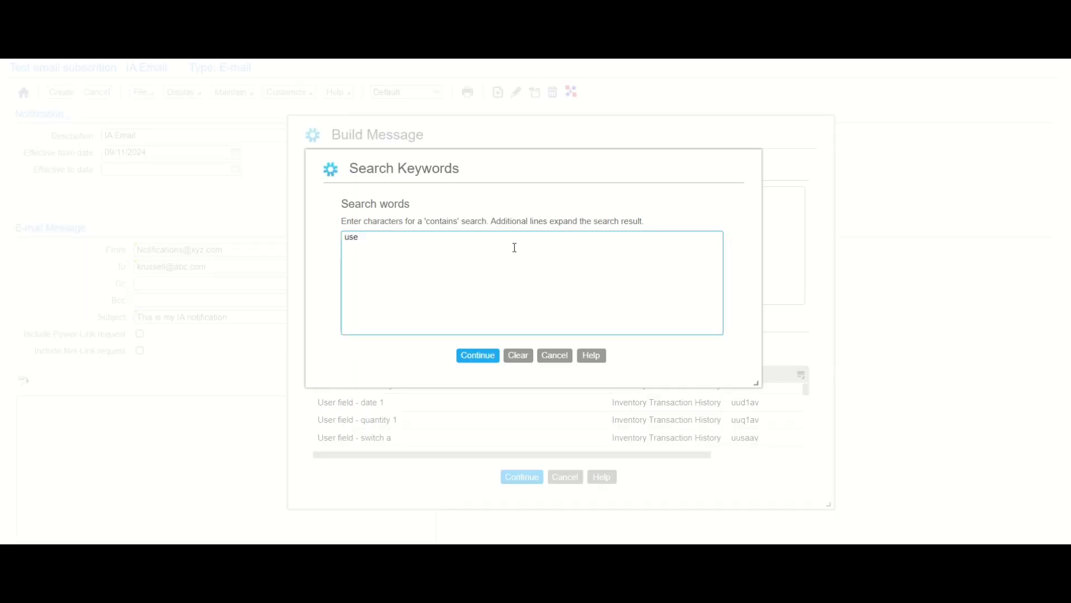
key("BackSpace")
key("BackSpace")
key("BackSpace")
type("ID")
left_click(486, 357)
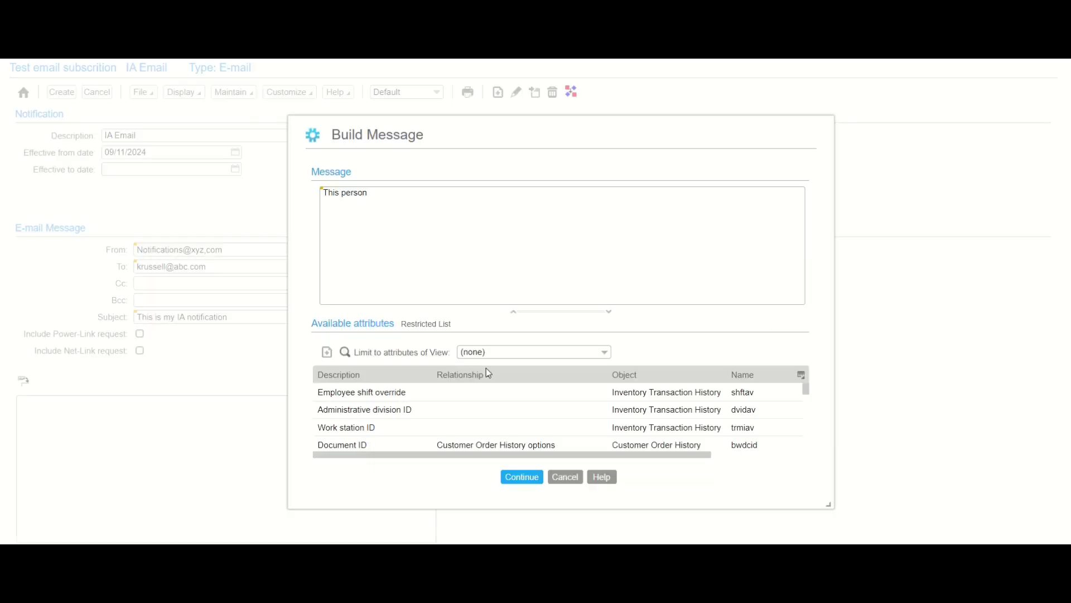
- Insert Work station ID as a value-only placeholder after 'This person'
double_click(473, 435)
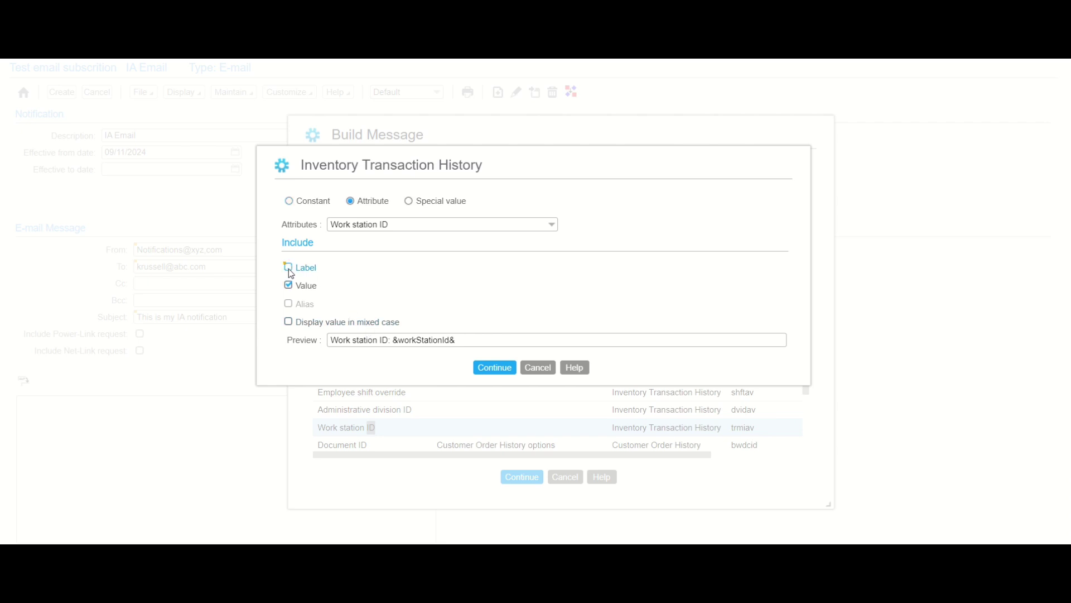
left_click(289, 269)
left_click(492, 369)
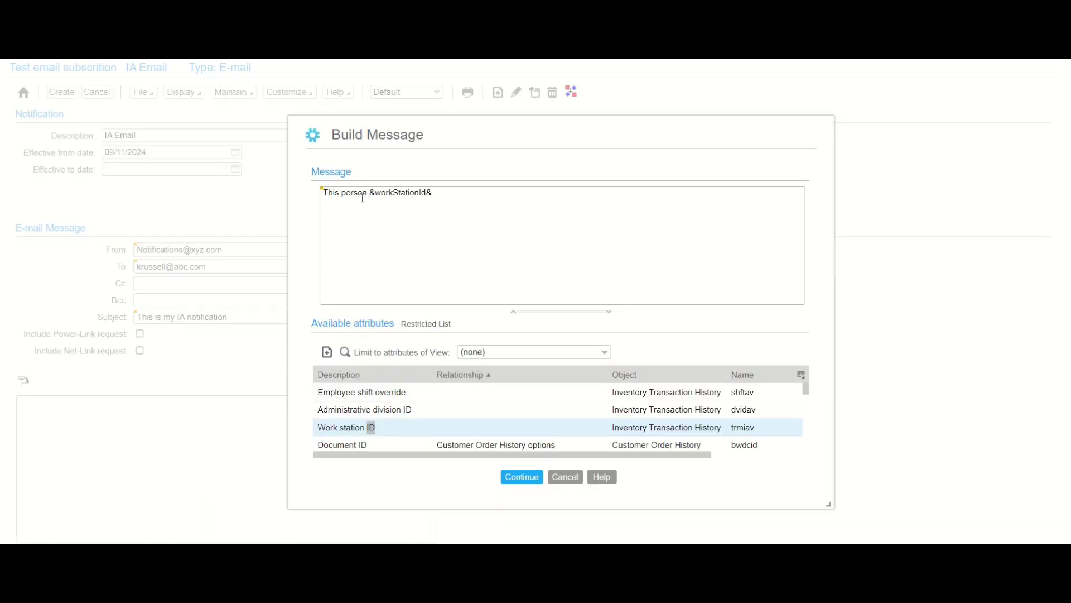
left_click(448, 188)
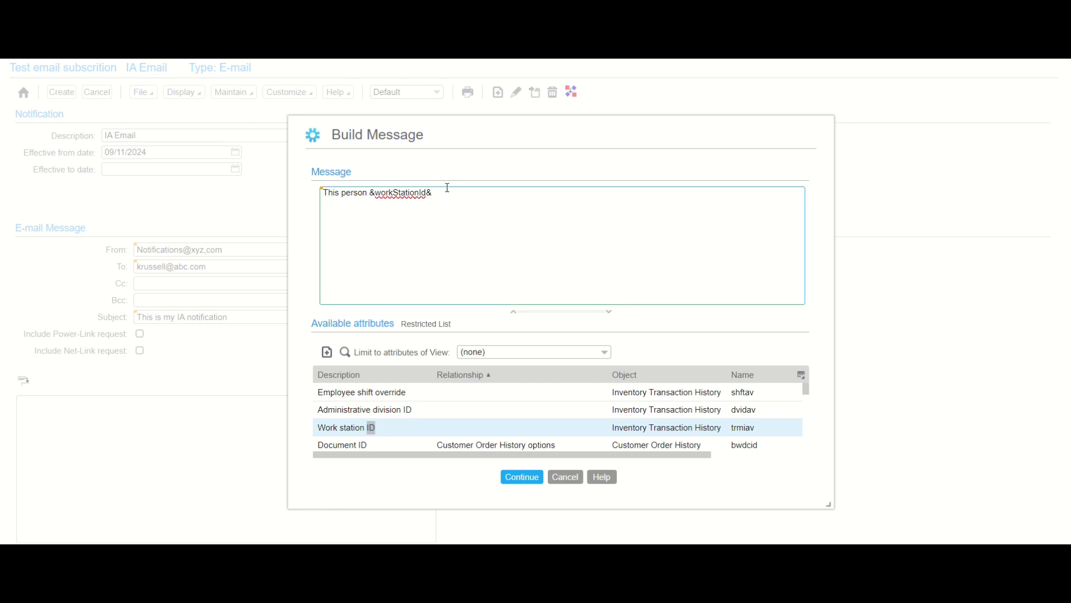
type("performed an IA transaction for")
- Type 'performed an IA transaction for' and search attributes for the keyword 'item'
left_click(344, 352)
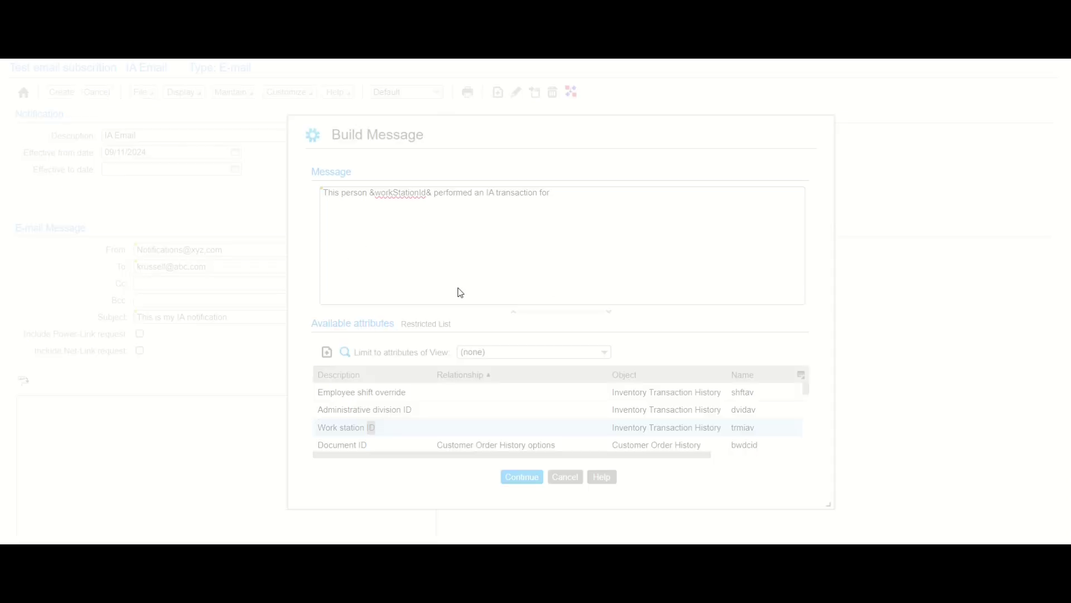
left_click(449, 242)
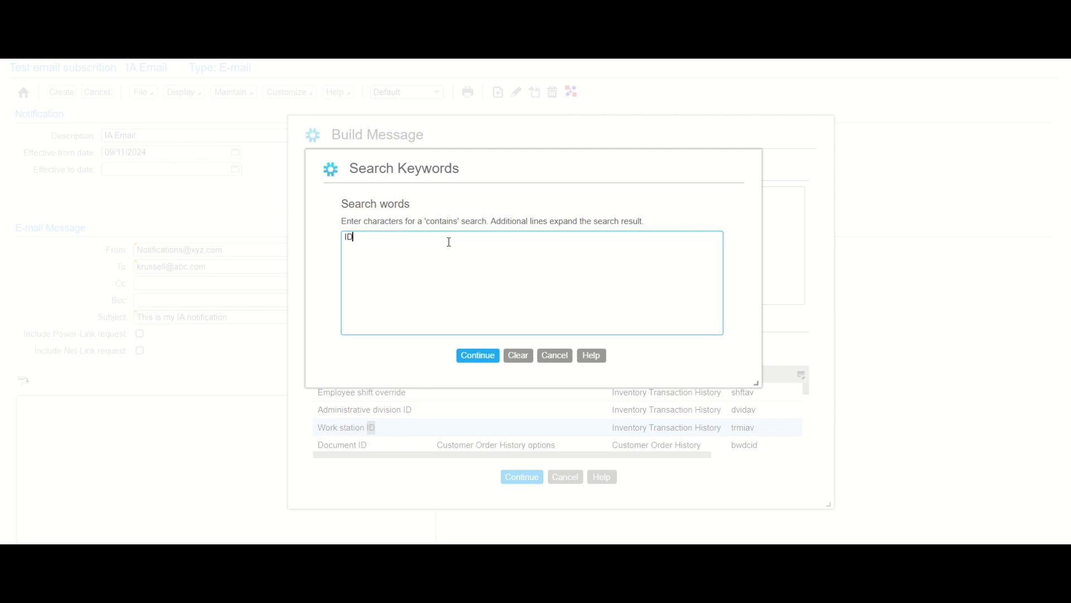
key("BackSpace")
key("BackSpace")
type("item")
left_click(471, 357)
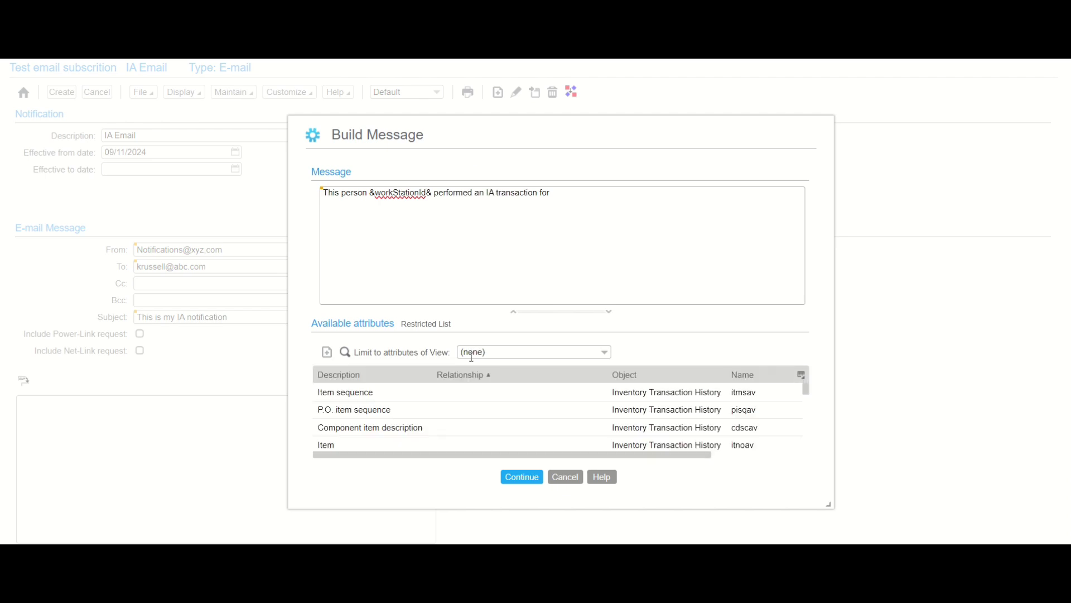
- Insert the Item attribute with both label and value into the message
double_click(484, 445)
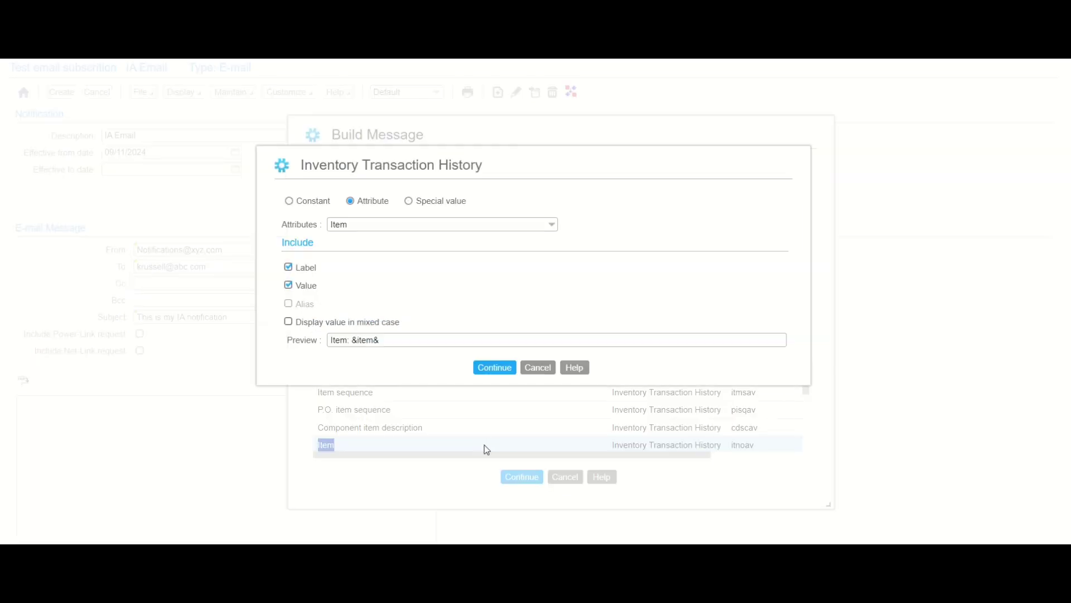
left_click(489, 369)
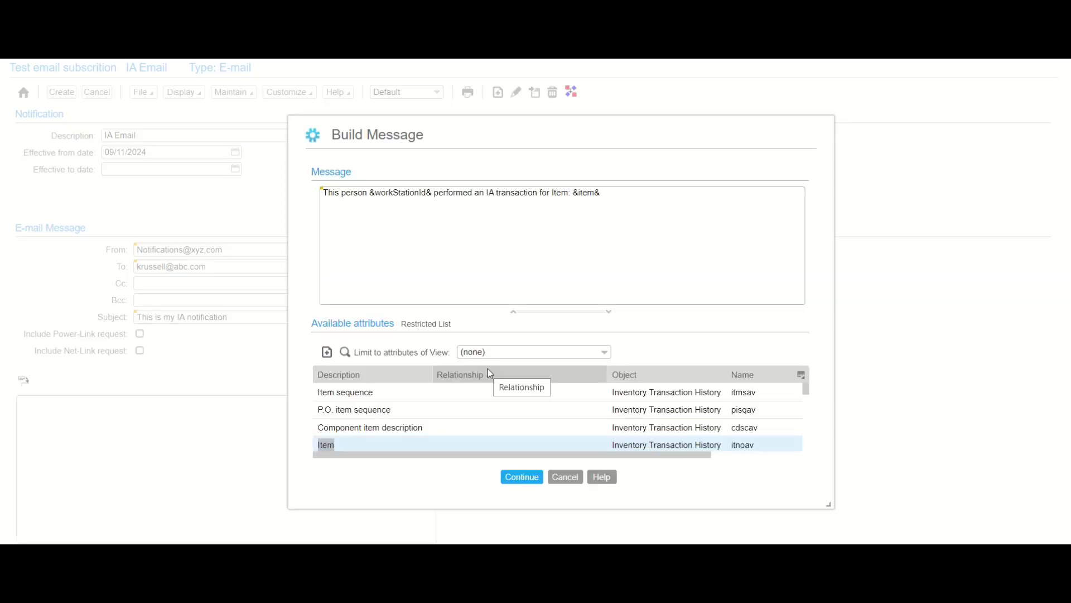
left_click(489, 371)
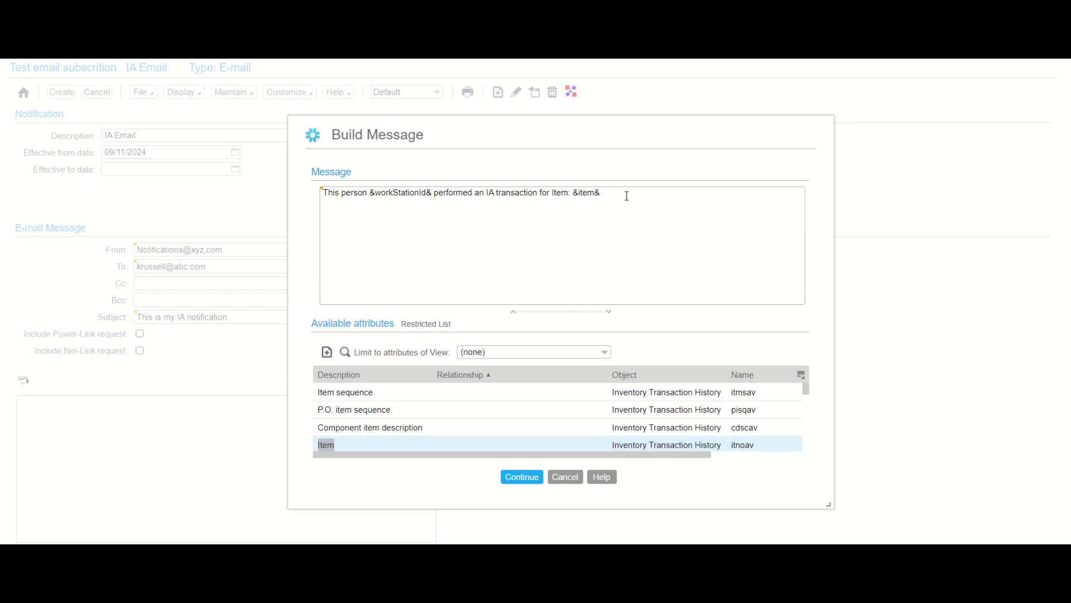
left_click(627, 196)
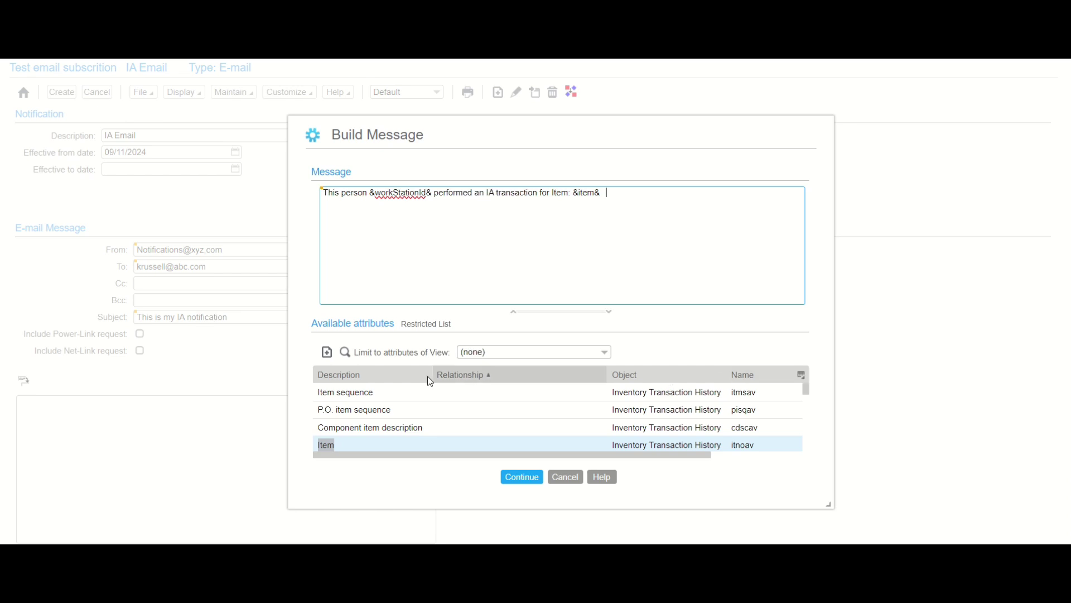
- Clear the 'item' keyword search so all attributes are listed again
left_click(346, 353)
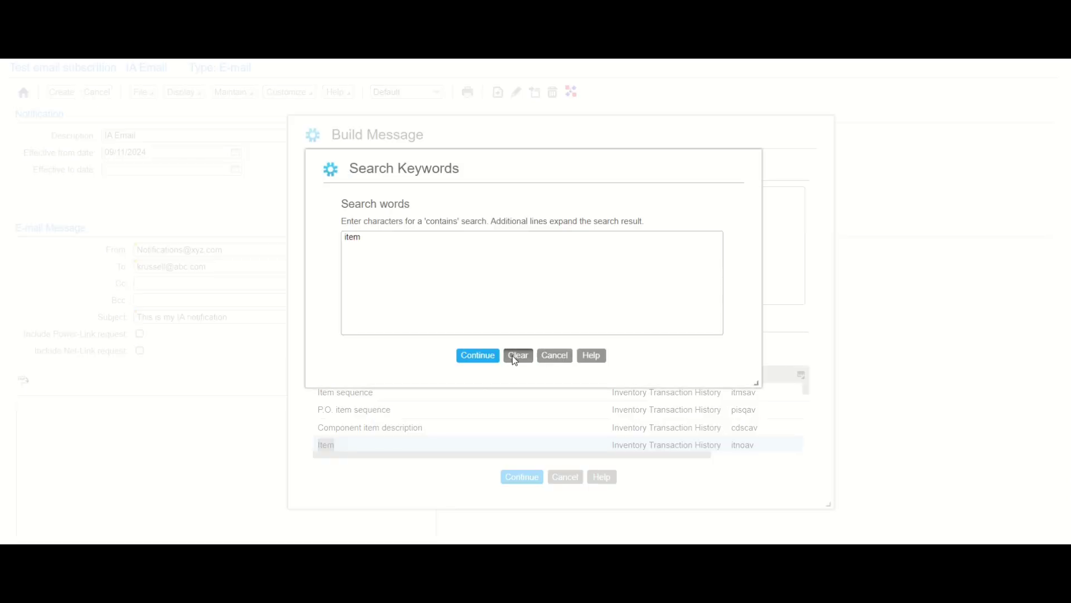
left_click(513, 356)
left_click(469, 356)
left_click(801, 378)
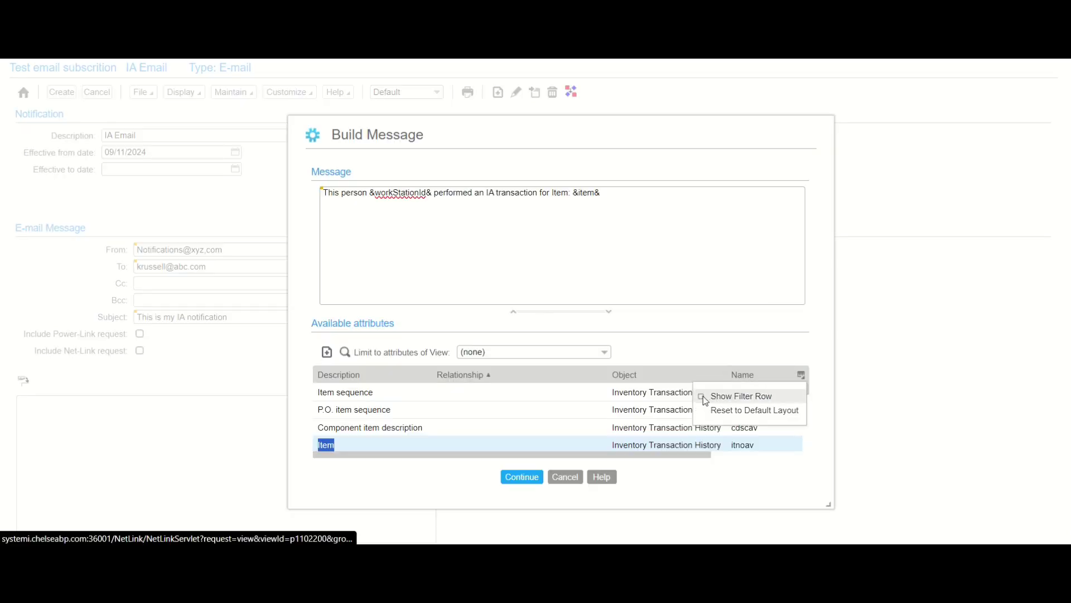
- Filter attributes by description 'warehouse' and insert 'Warehouse: &warehouse&' into the message
left_click(737, 397)
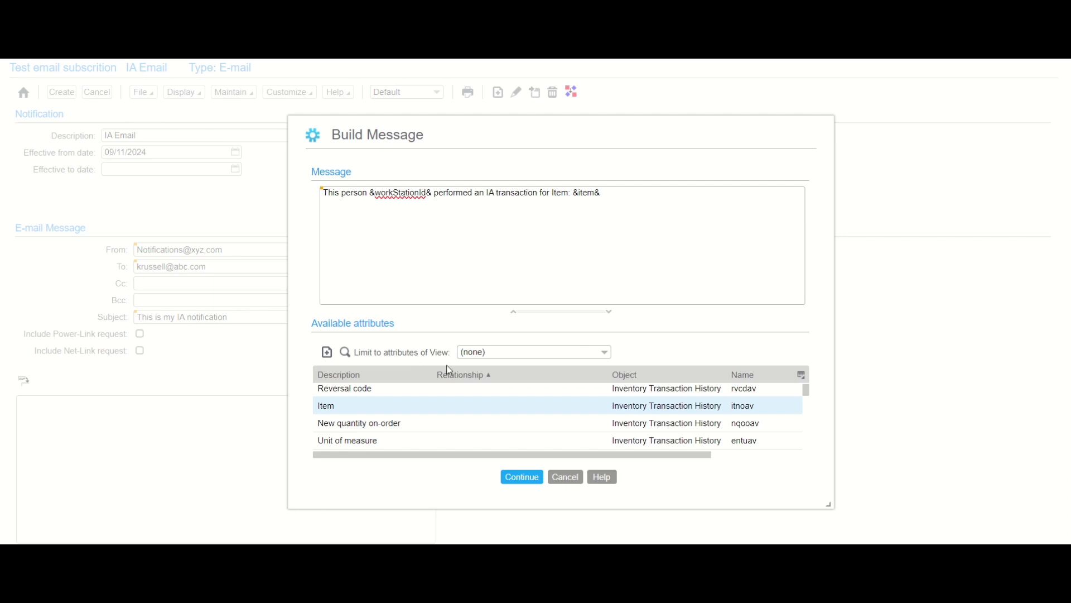
left_click(803, 376)
left_click(712, 395)
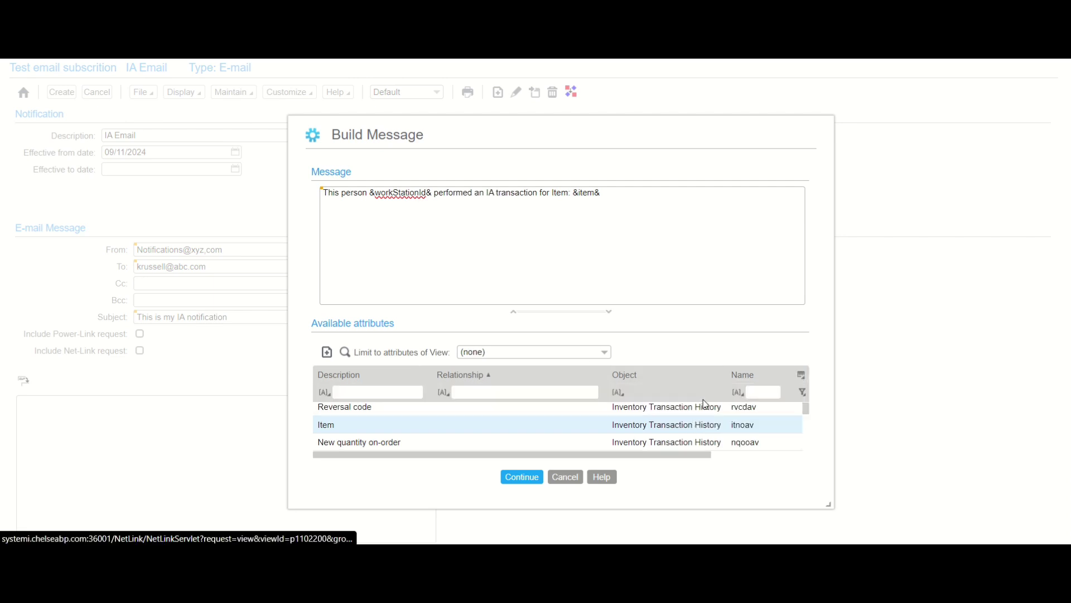
left_click(372, 389)
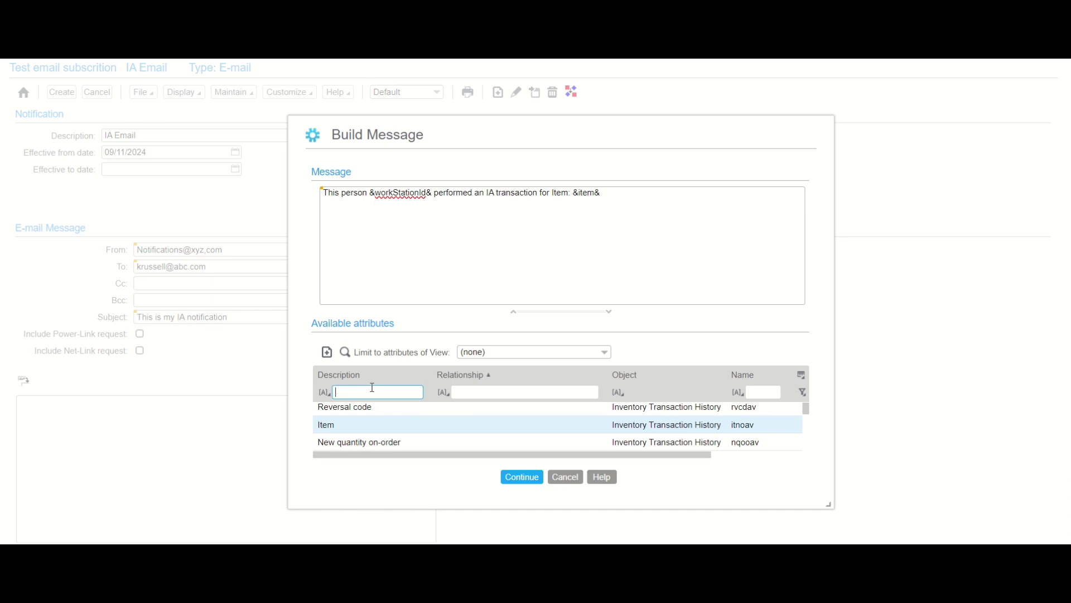
type("warehouse")
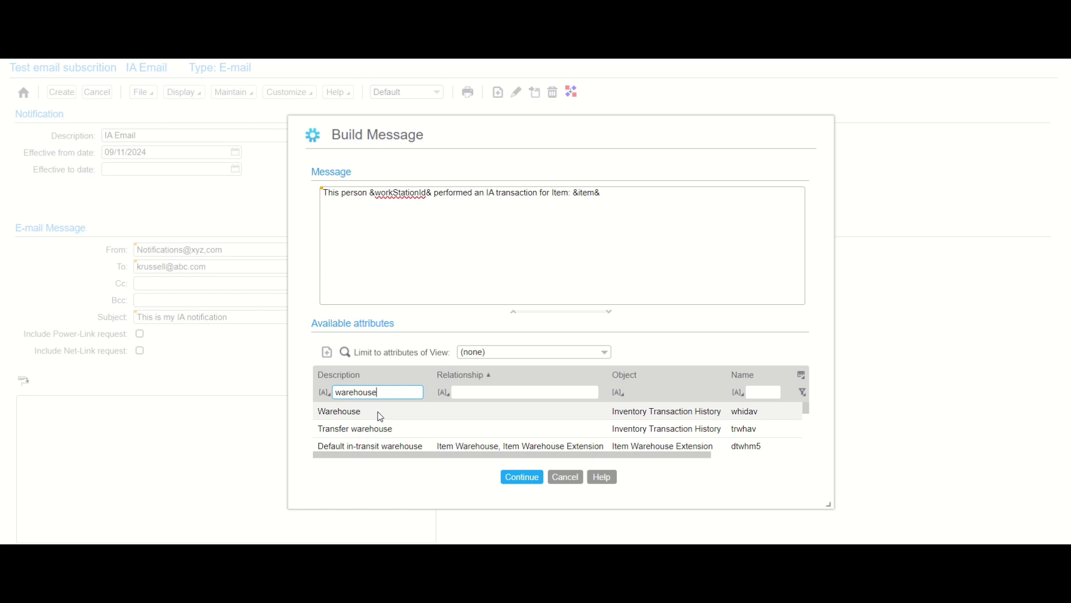
double_click(377, 411)
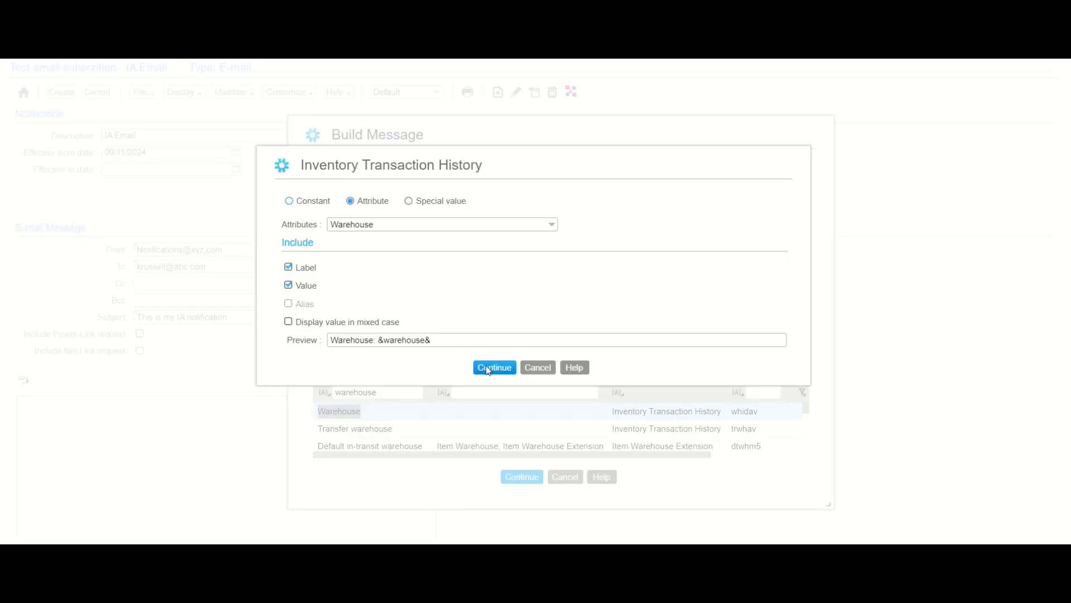
left_click(488, 369)
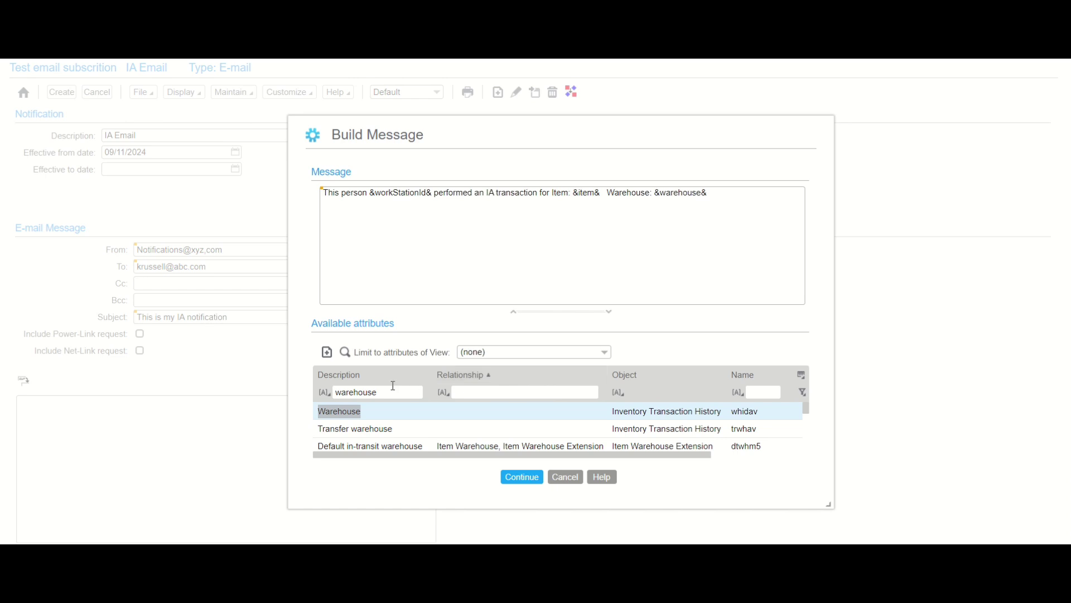
- Change the description filter to 'quantity' and locate Transaction quantity
left_click(392, 390)
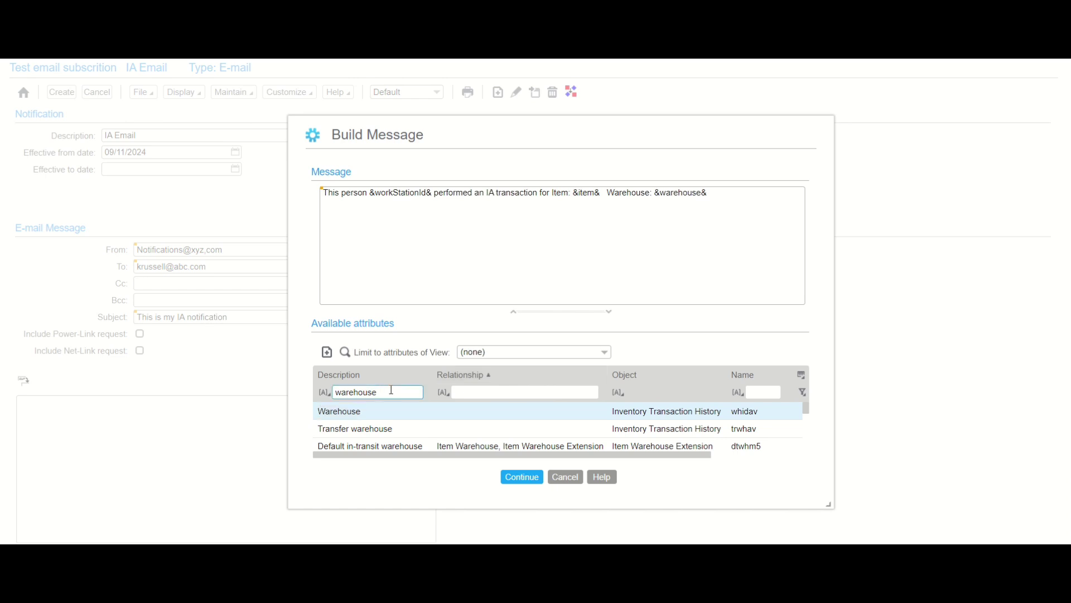
key("BackSpace")
key("BackSpace")
key("BackSpace")
key("BackSpace")
key("BackSpace")
key("BackSpace")
key("BackSpace")
key("BackSpace")
key("BackSpace")
type("quantity")
key("Return")
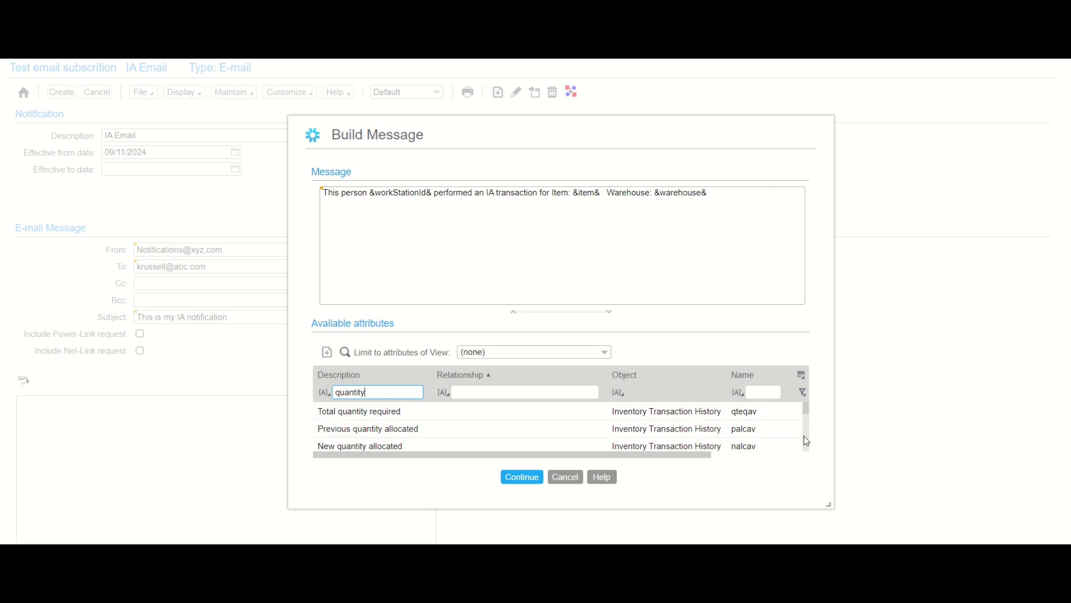
scroll(810, 416, "down", 5)
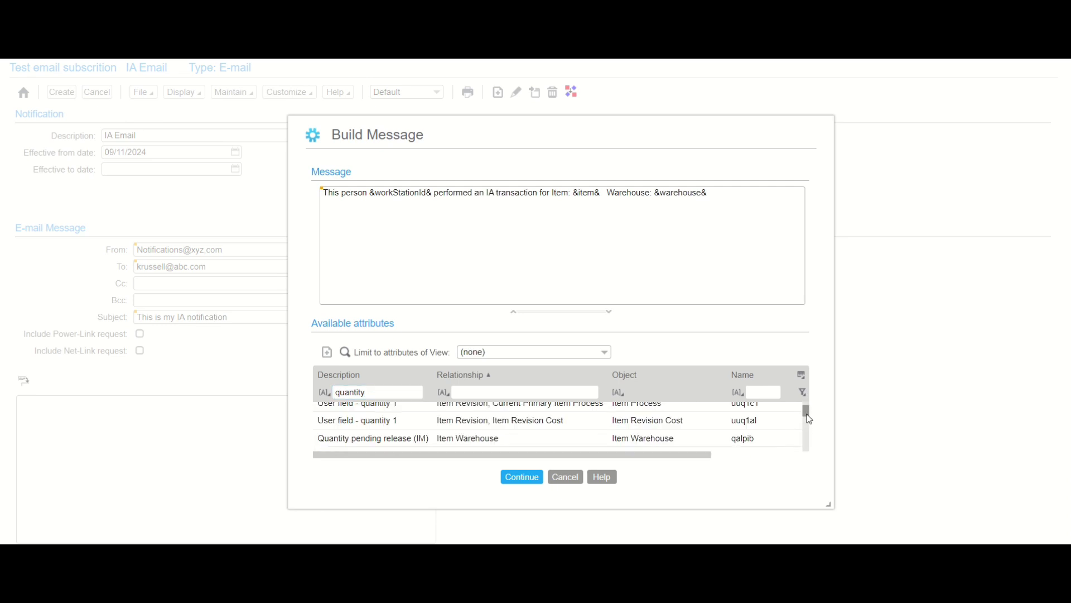
left_click_drag(809, 415, 810, 412)
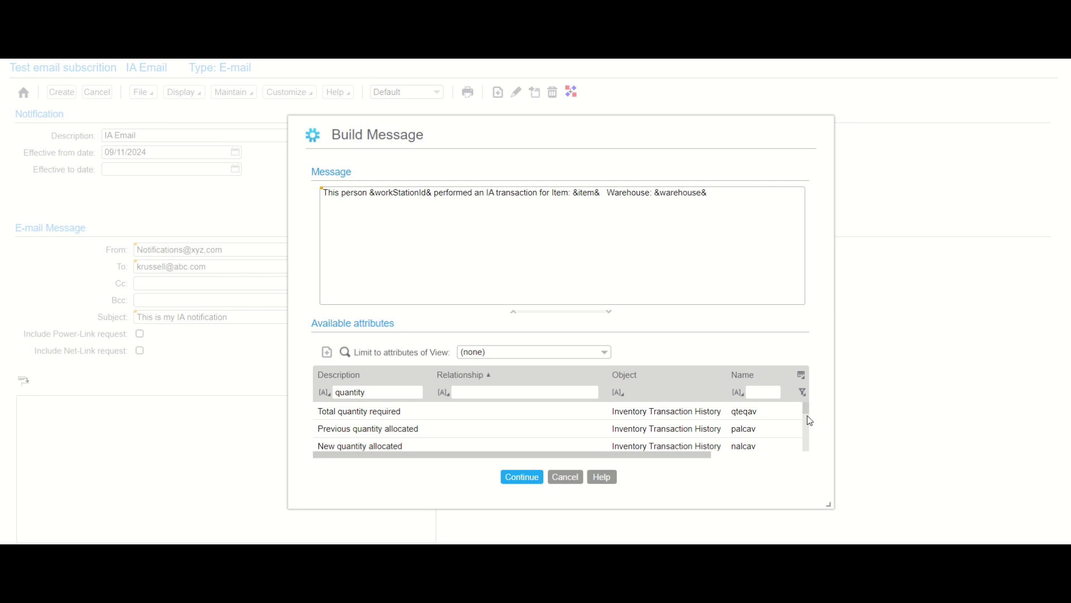
scroll(810, 420, "down", 3)
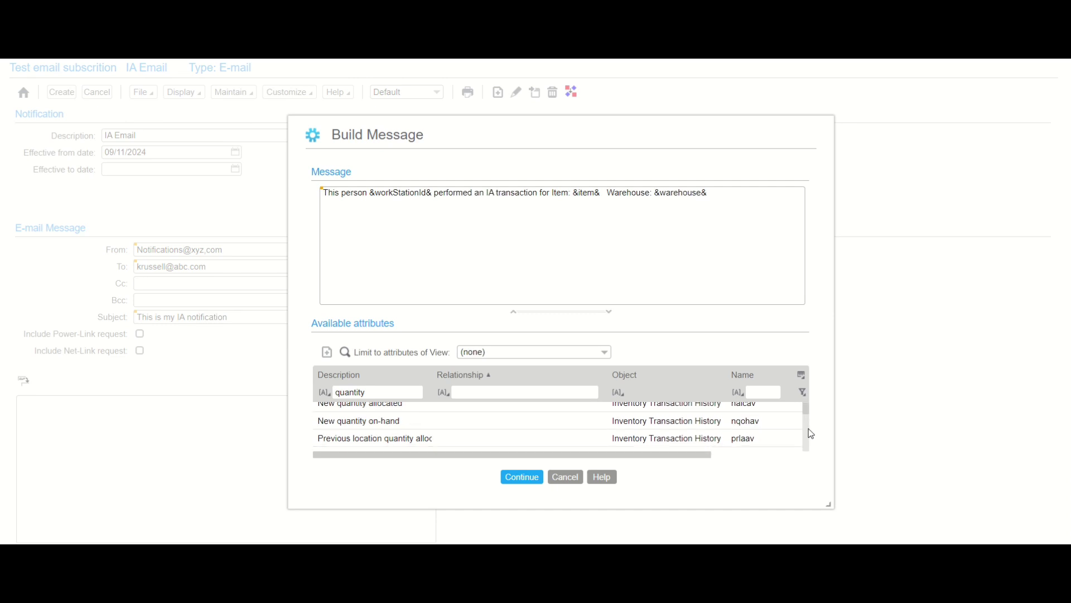
scroll(810, 433, "down", 3)
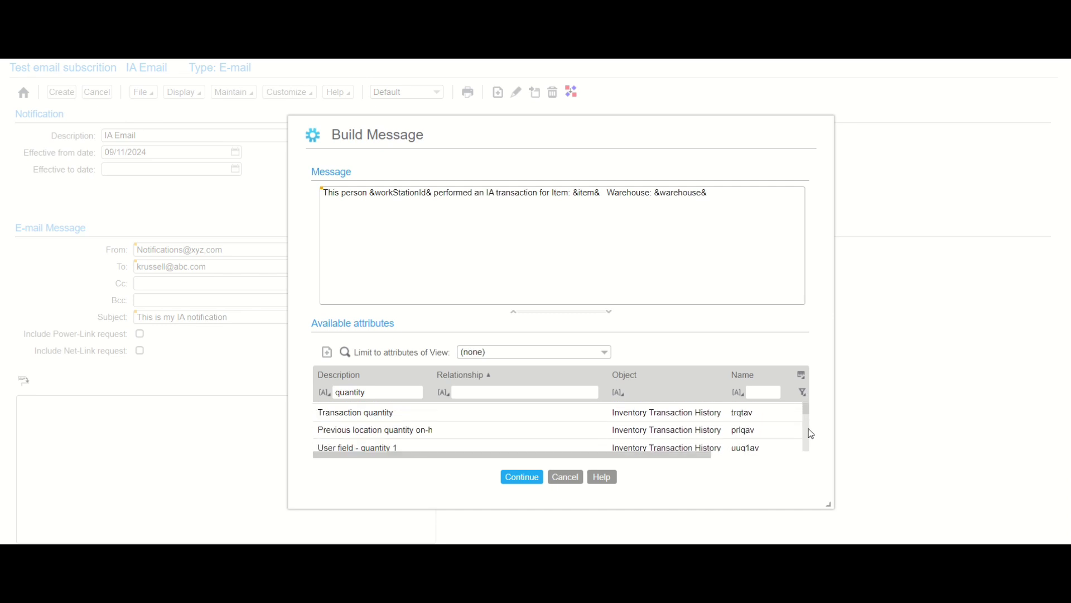
- Insert 'Transaction quantity: &transactionQuantity&' followed by the word 'from'
double_click(570, 412)
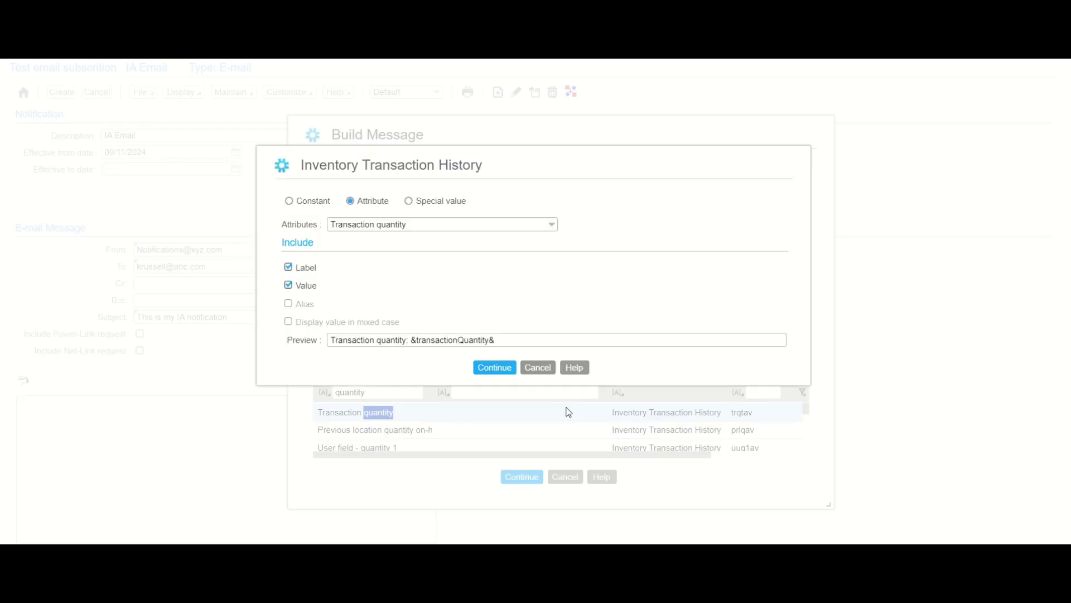
left_click(480, 368)
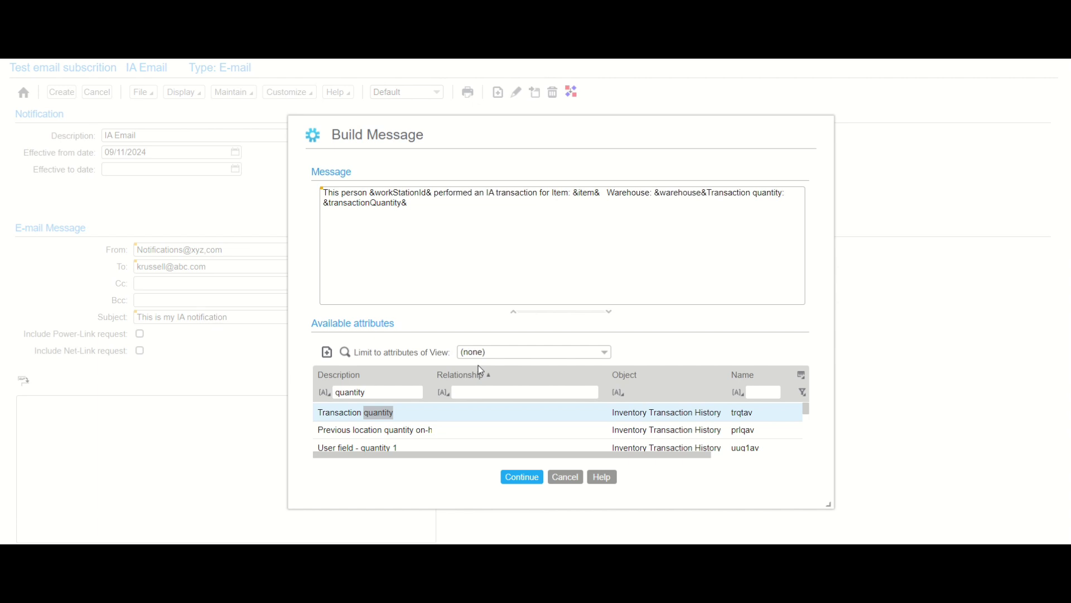
left_click(462, 209)
type("f")
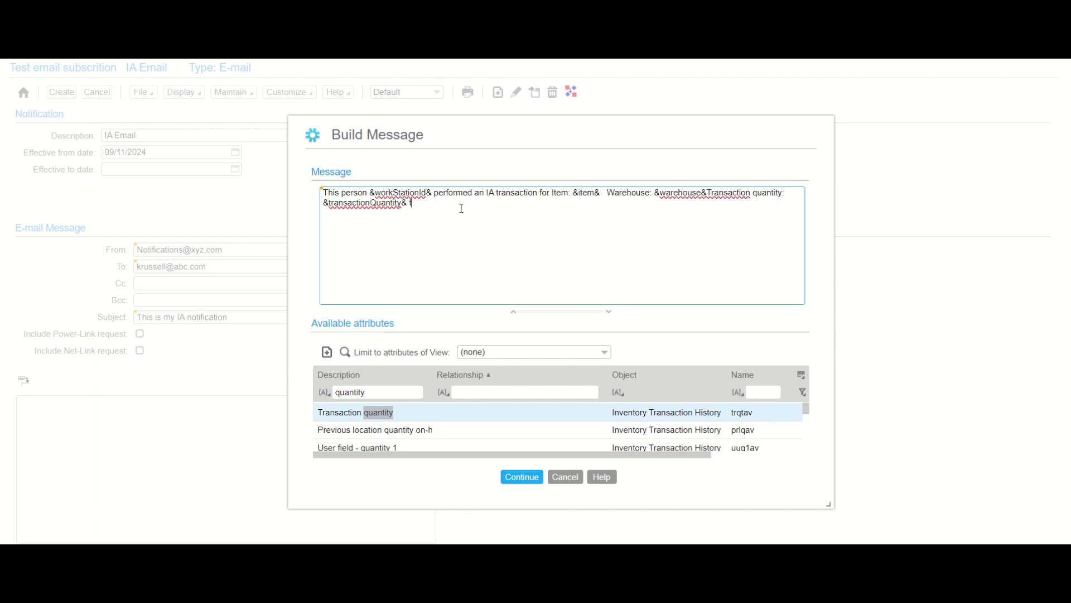
type("rom location")
key("BackSpace")
key("BackSpace")
key("BackSpace")
key("BackSpace")
key("BackSpace")
key("BackSpace")
key("BackSpace")
key("BackSpace")
- Change the description filter to 'location'
left_click(415, 389)
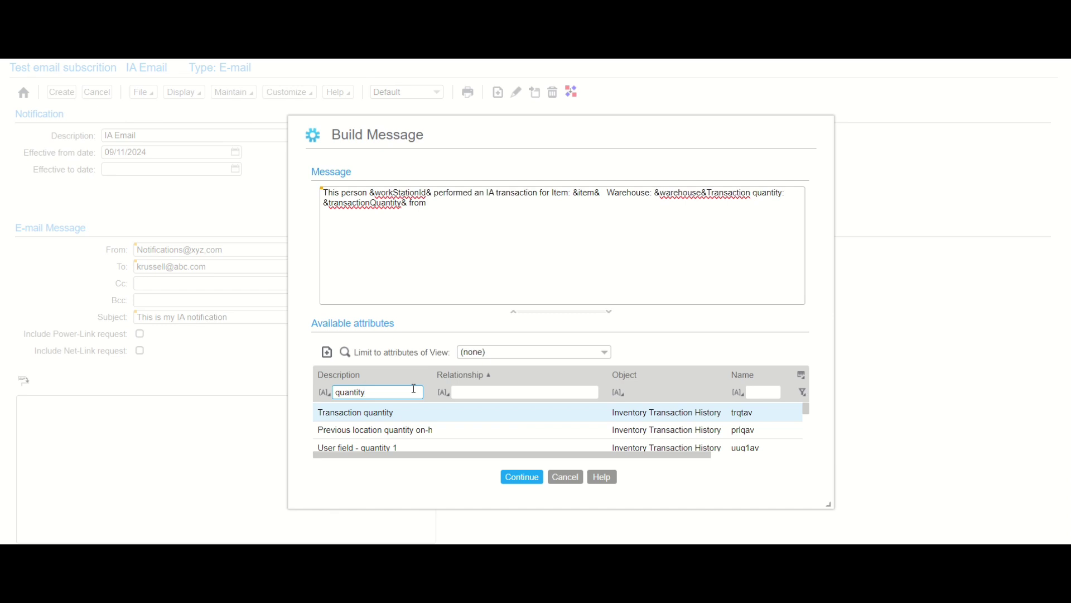
key("BackSpace")
key("BackSpace")
key("BackSpace")
key("BackSpace")
key("BackSpace")
key("BackSpace")
key("BackSpace")
key("BackSpace")
type("location")
key("Return")
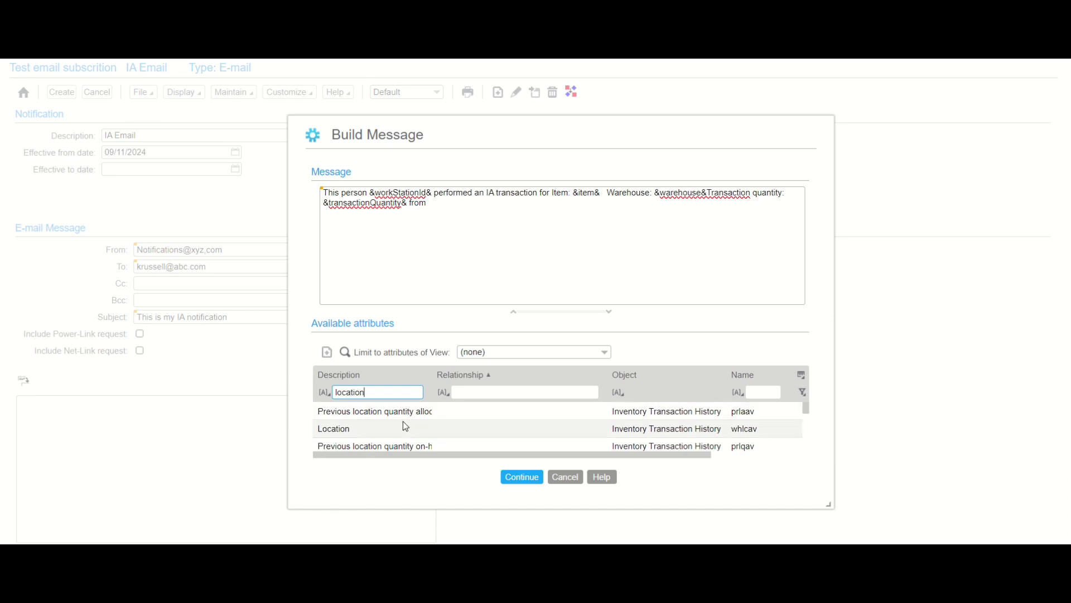
- Insert 'Location: &location&' into the message
left_click(403, 422)
double_click(374, 433)
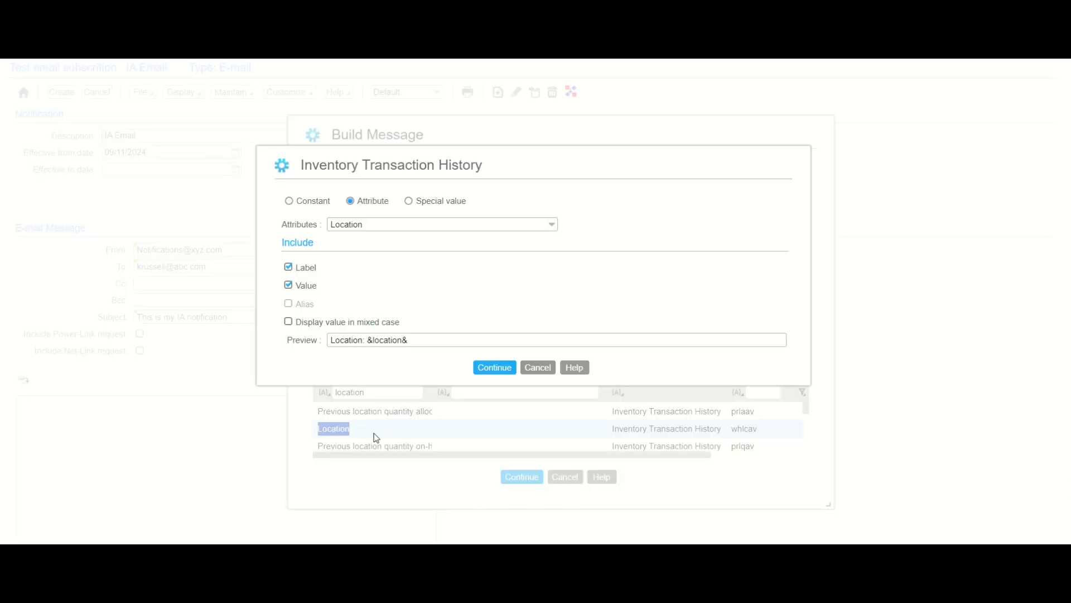
left_click(485, 369)
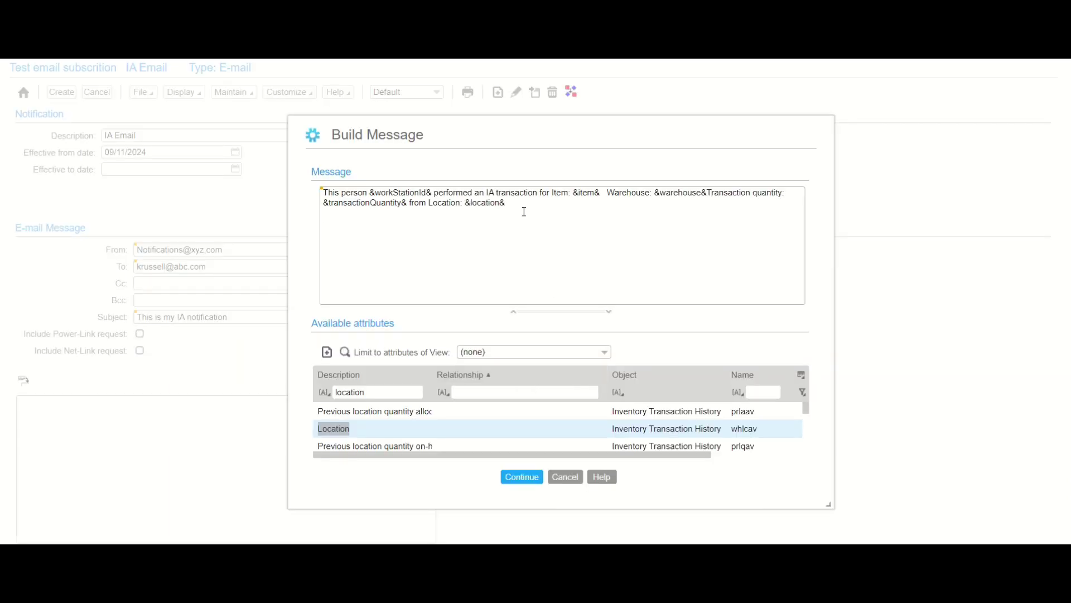
- Add 'Please take corrective action.' and 'Have a nice day' on new lines
left_click(524, 212)
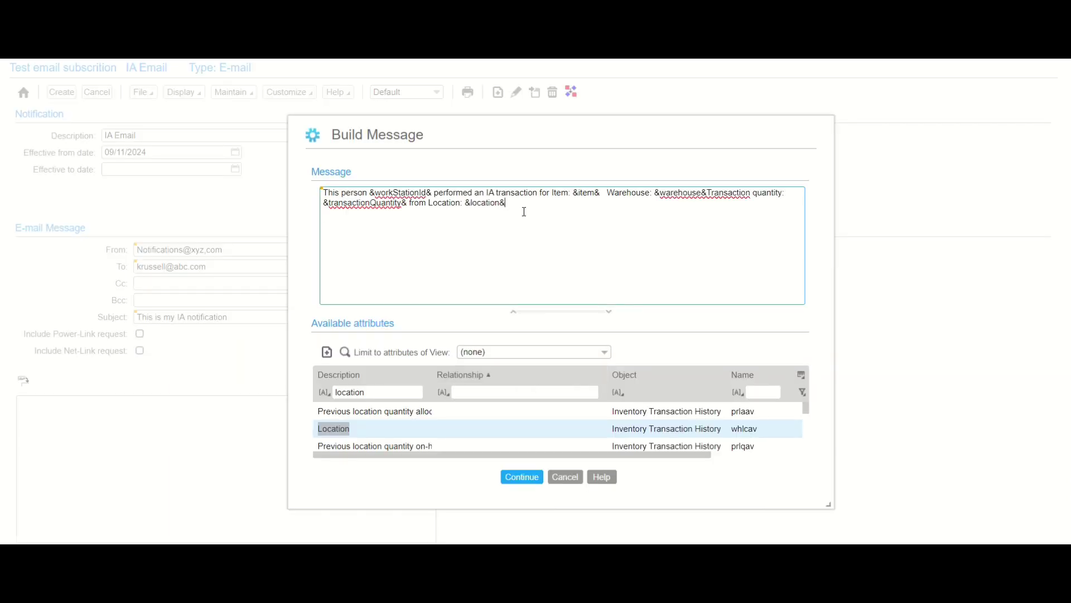
key("Return")
type("Please take corrective action.")
key("Return")
key("Return")
type("Ha")
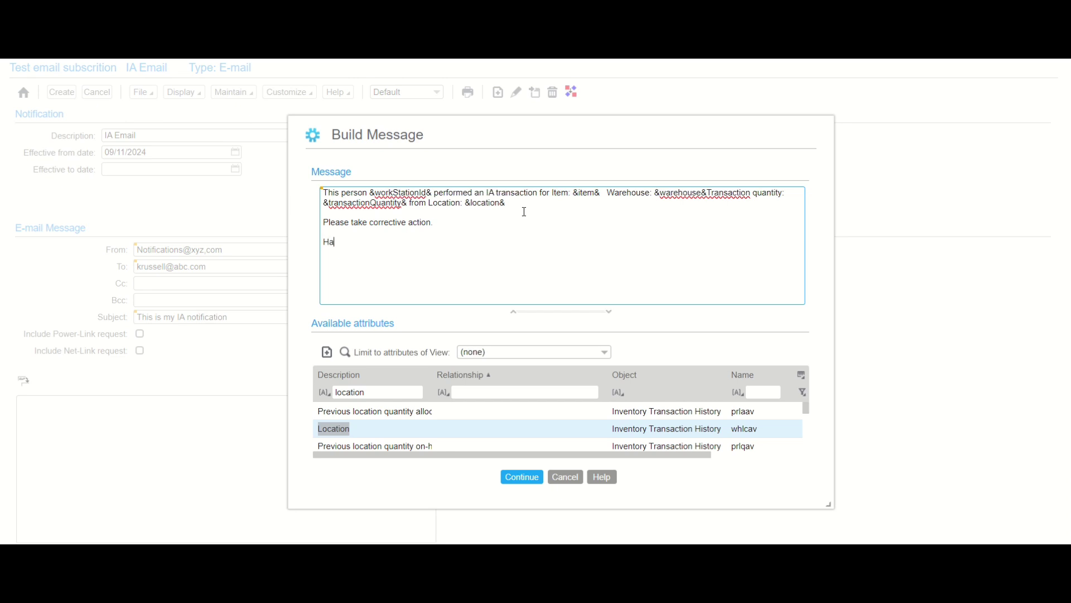
type("ve a nice day!")
- Accept the message, save the IA Email notification, and create the Test email subscription
left_click(516, 471)
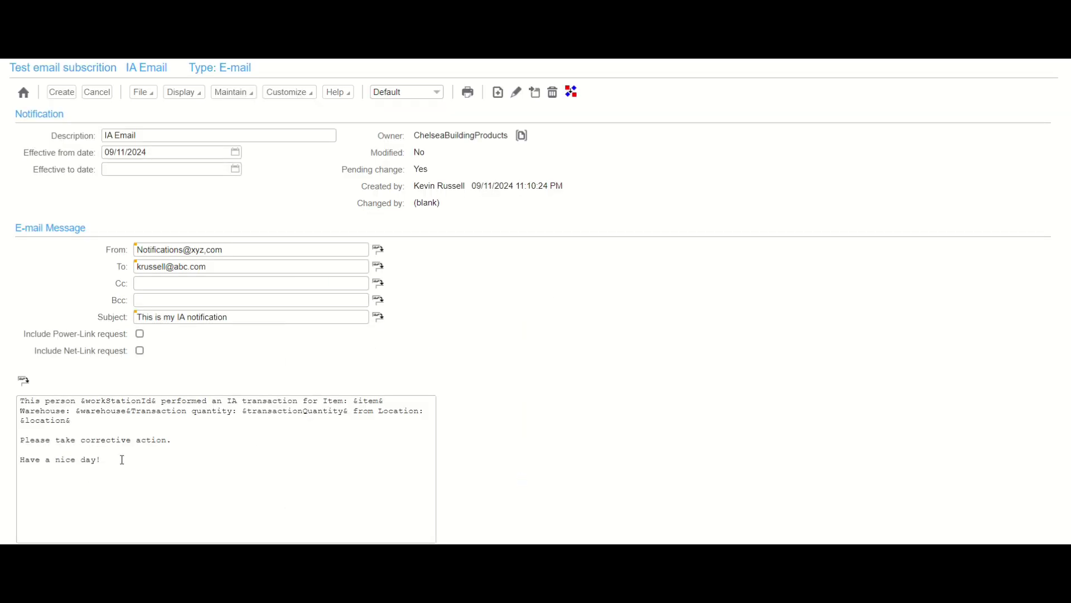
left_click(57, 95)
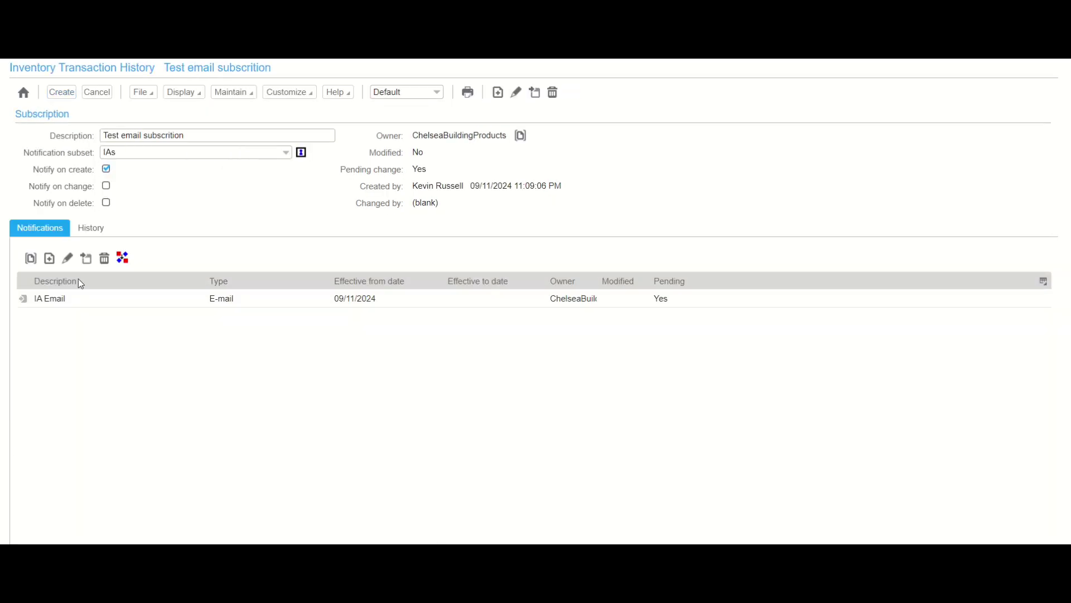
left_click(62, 91)
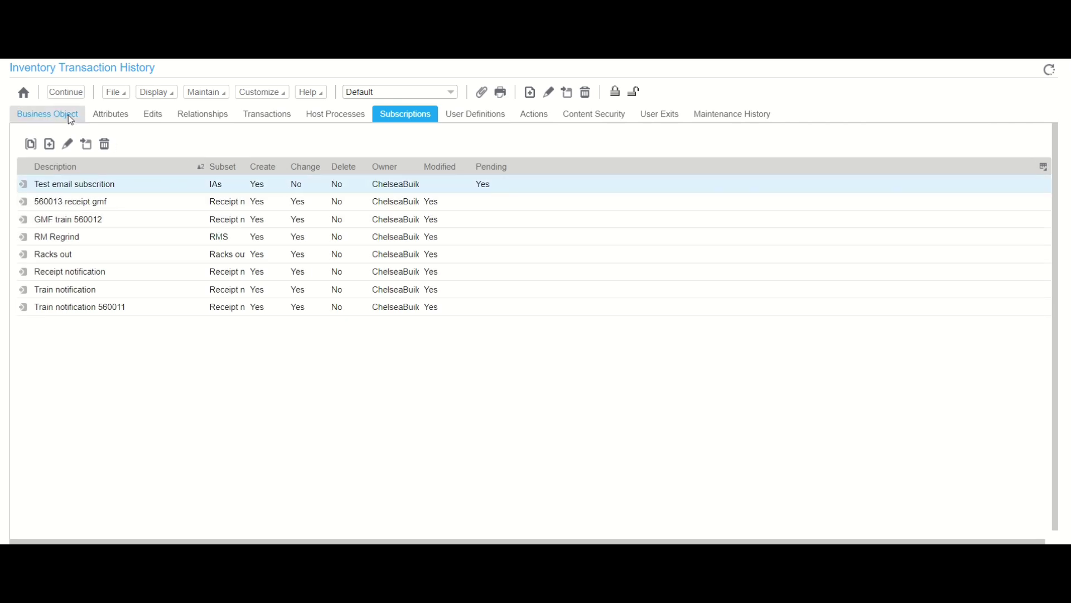
- Return to Business Objects and start File > Save to host for pending changes
left_click(70, 91)
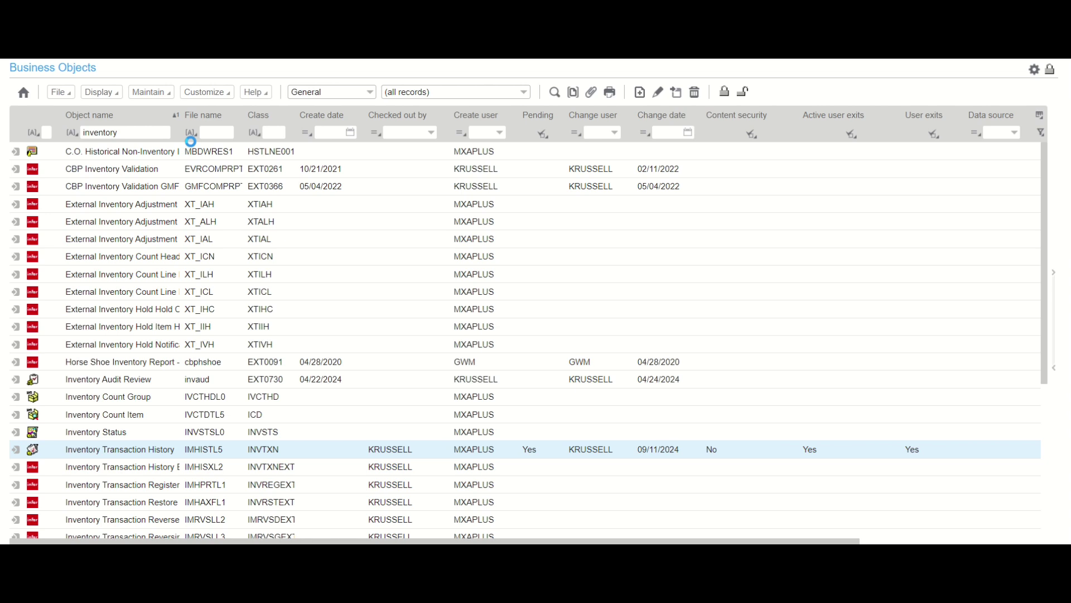
left_click(69, 96)
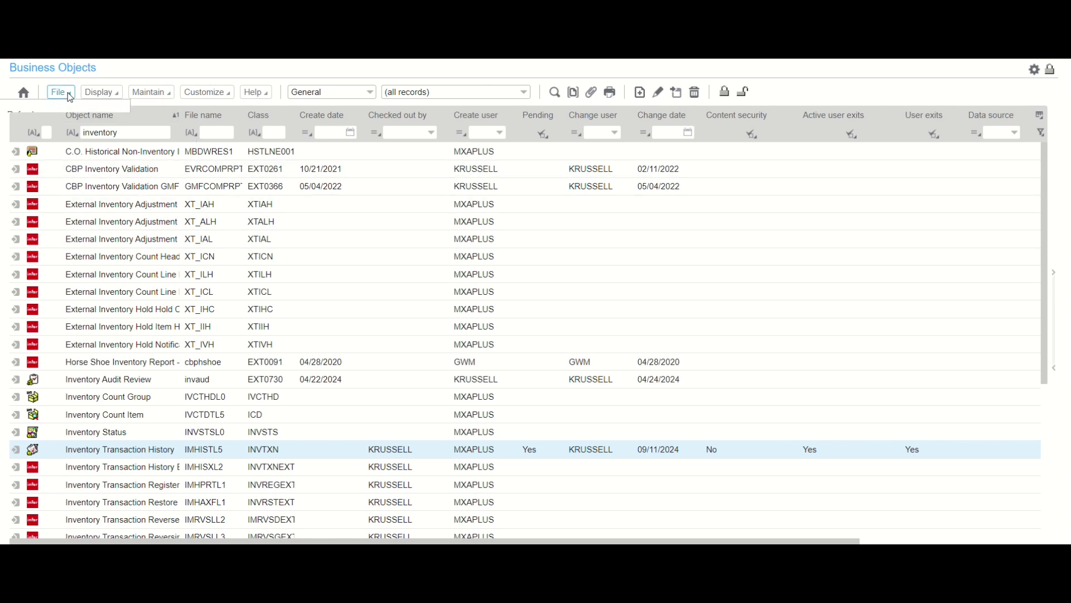
left_click(50, 219)
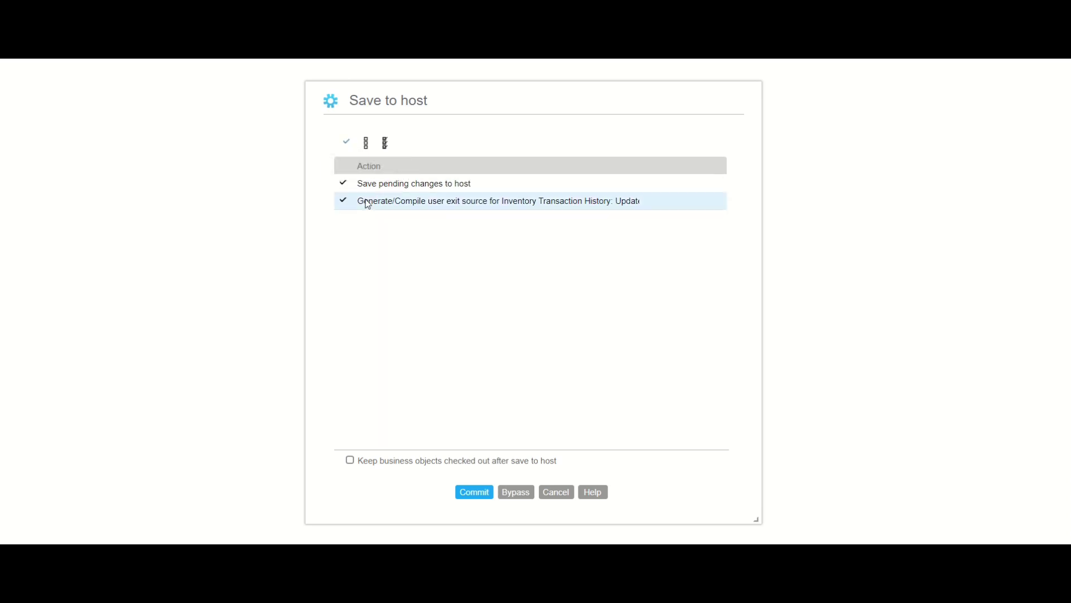
- Untick the Generate/Compile user exit action and cancel the Save to host dialog
left_click(347, 142)
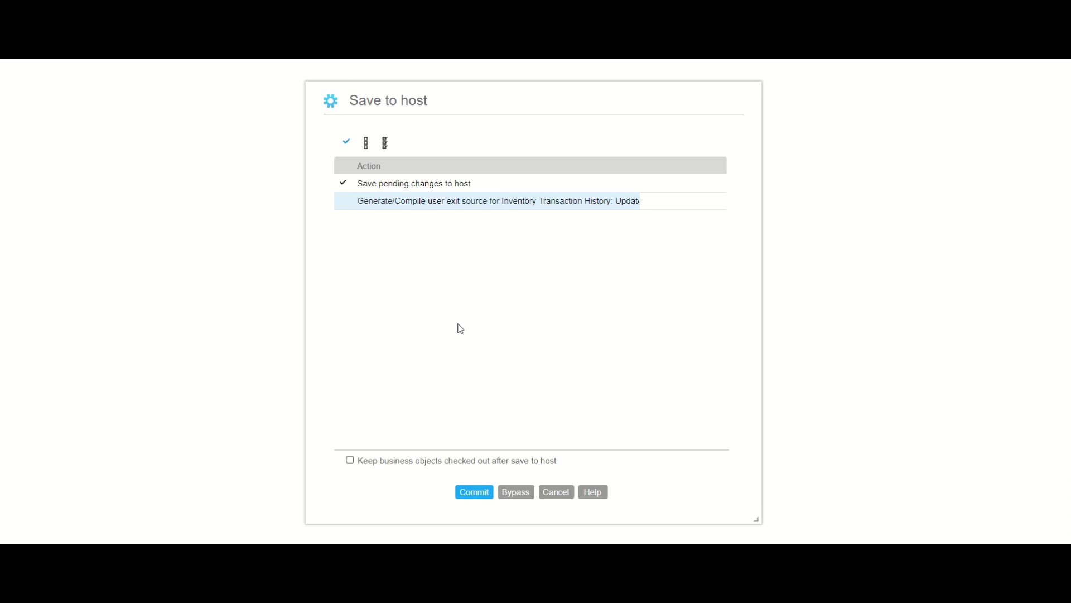
left_click(551, 491)
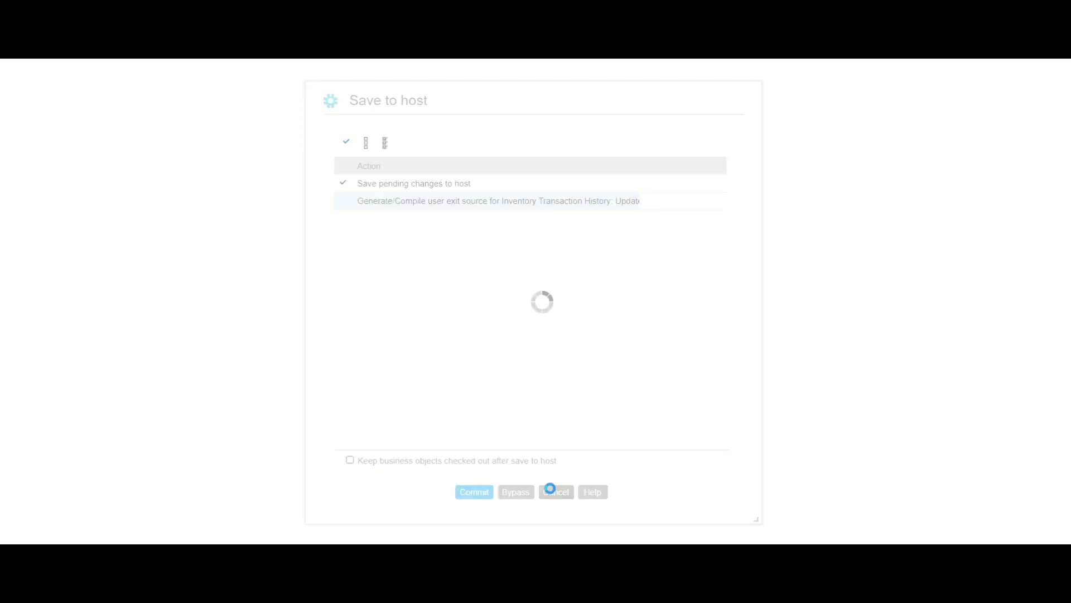